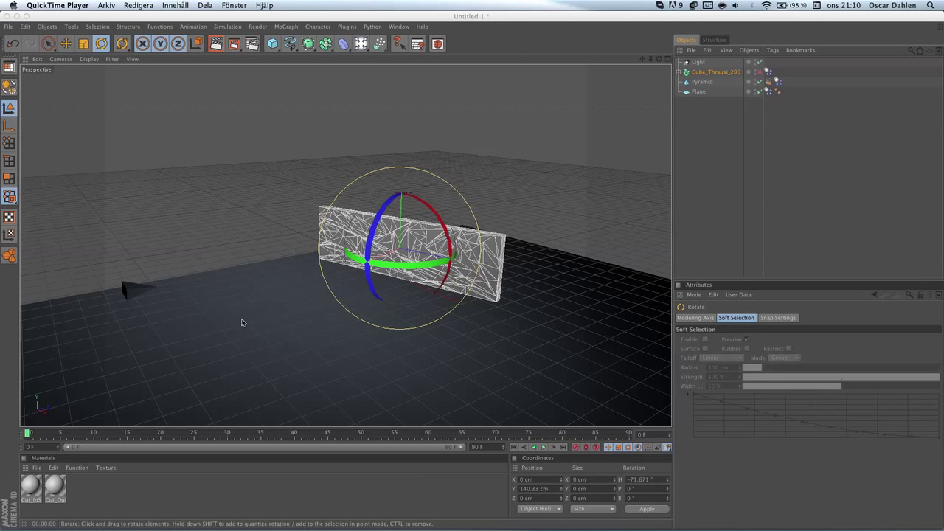
- Switch to Cinema 4D and play the existing wall simulation in the viewport
{"action": "left_click", "coordinate": [217, 20]}
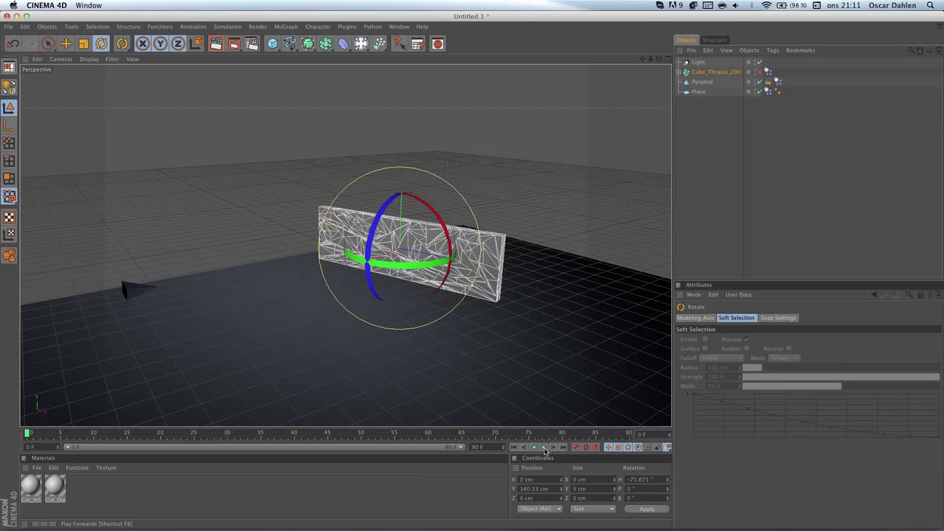
{"action": "left_click", "coordinate": [544, 448]}
- Delete the old fractured cube, the pyramid and the plane from the scene
{"action": "left_click", "coordinate": [708, 72]}
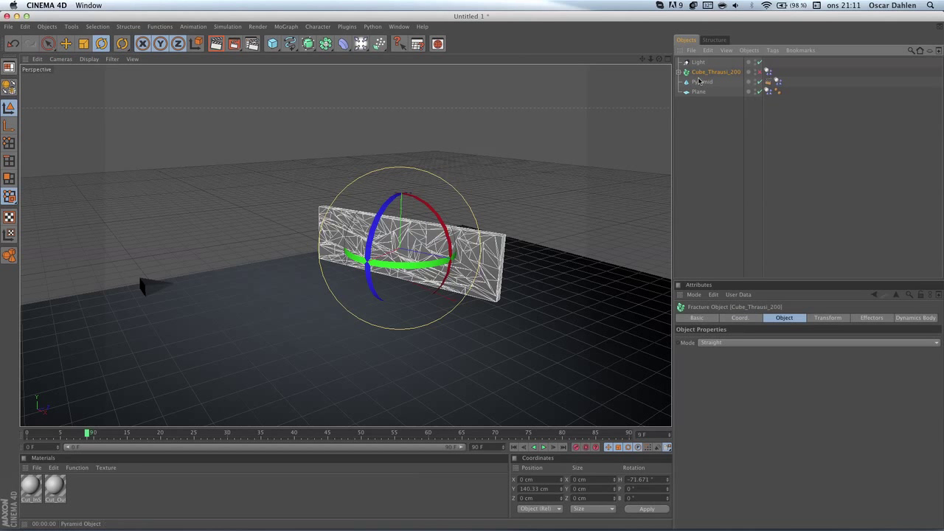
{"action": "key", "text": "Delete"}
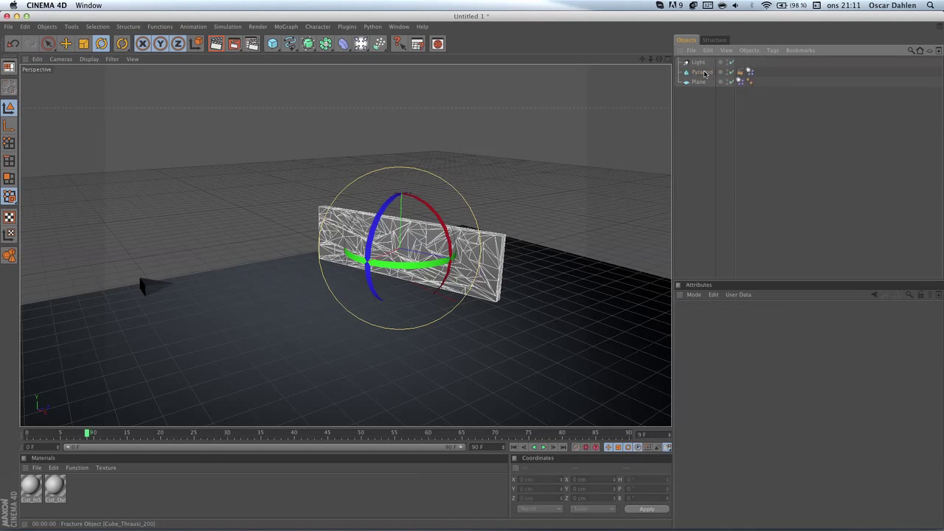
{"action": "left_click", "coordinate": [702, 73]}
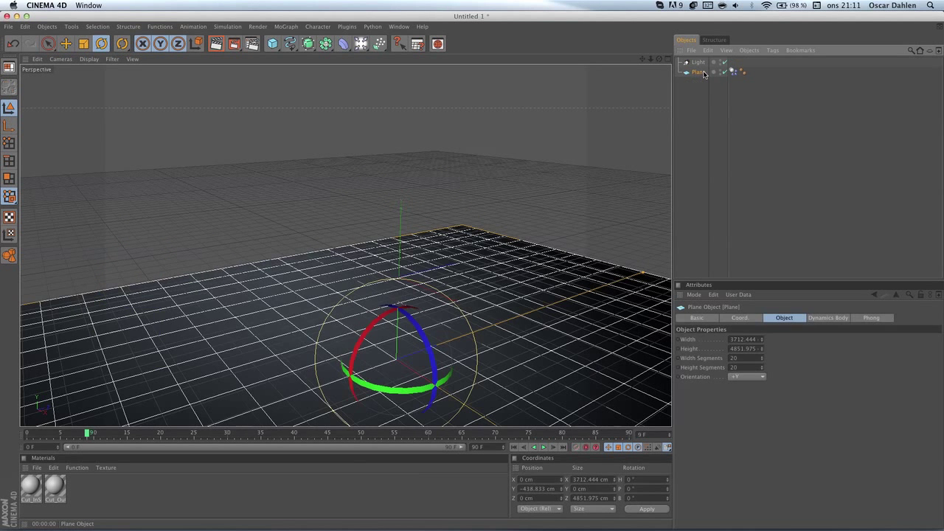
{"action": "key", "text": "Delete"}
{"action": "left_click", "coordinate": [698, 62]}
{"action": "scroll", "coordinate": [495, 203], "scroll_direction": "down", "scroll_amount": 3}
{"action": "scroll", "coordinate": [500, 192], "scroll_direction": "up", "scroll_amount": 5}
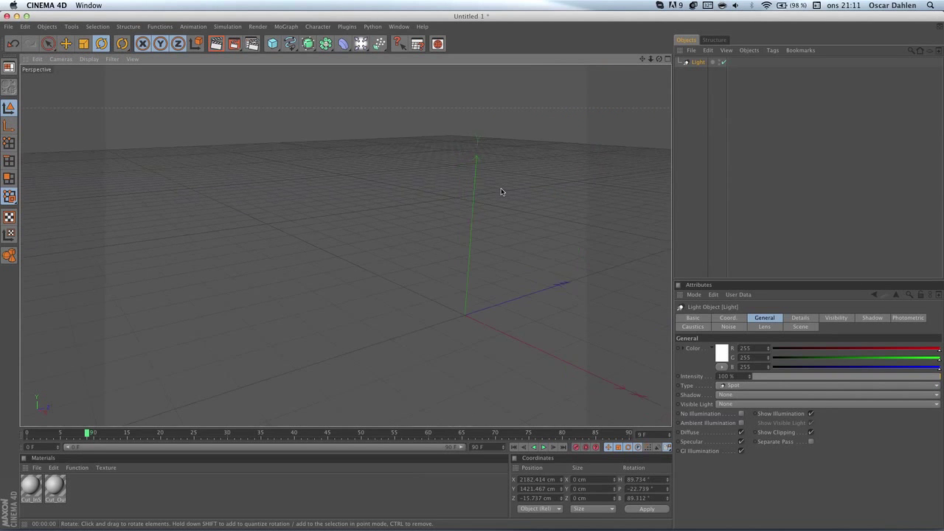
- Add a plane as the floor and enlarge it to about 2127 cm wide and 2240 cm high
{"action": "left_click", "coordinate": [272, 44]}
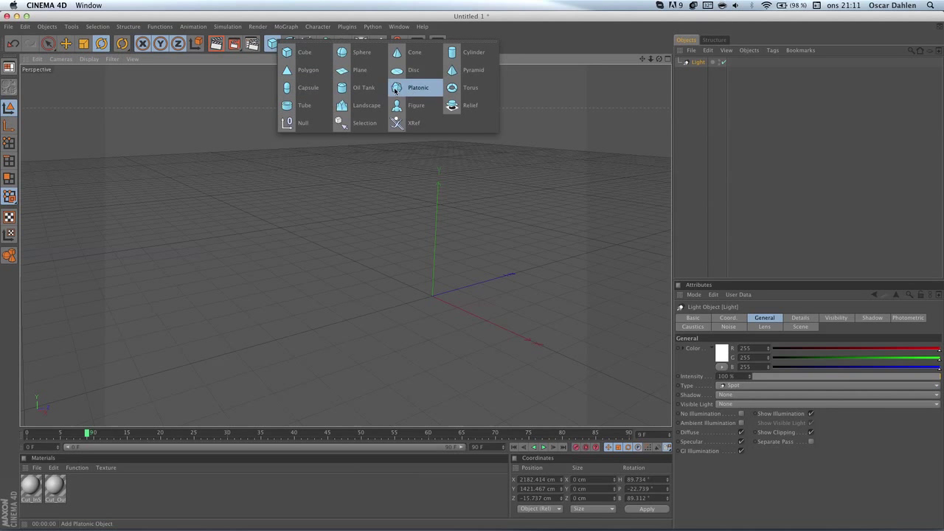
{"action": "left_click", "coordinate": [354, 70]}
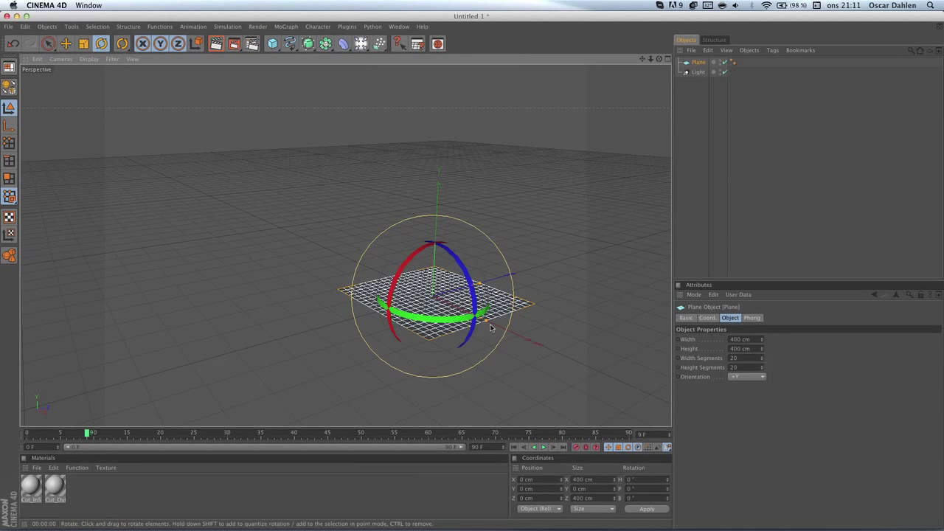
{"action": "left_click_drag", "start_coordinate": [492, 326], "coordinate": [670, 404]}
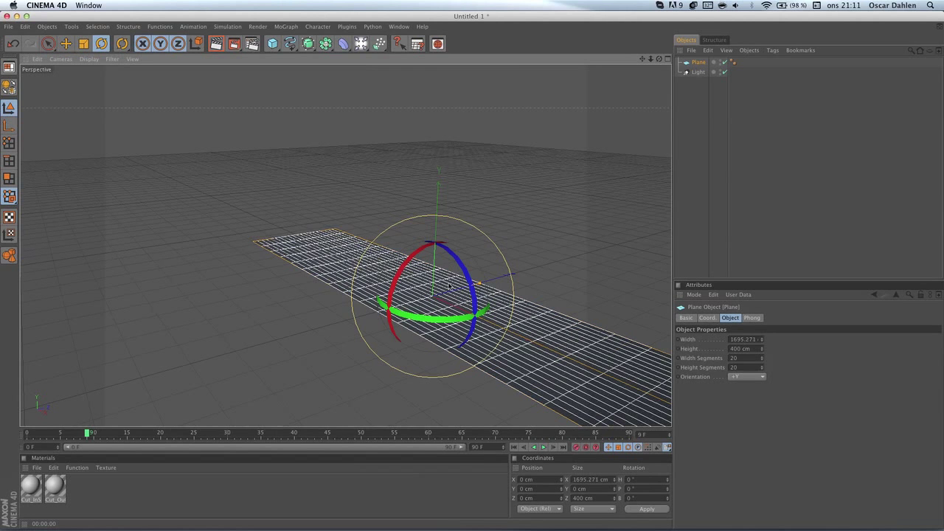
{"action": "left_click_drag", "start_coordinate": [479, 283], "coordinate": [561, 244]}
{"action": "scroll", "coordinate": [454, 324], "scroll_direction": "down", "scroll_amount": 3}
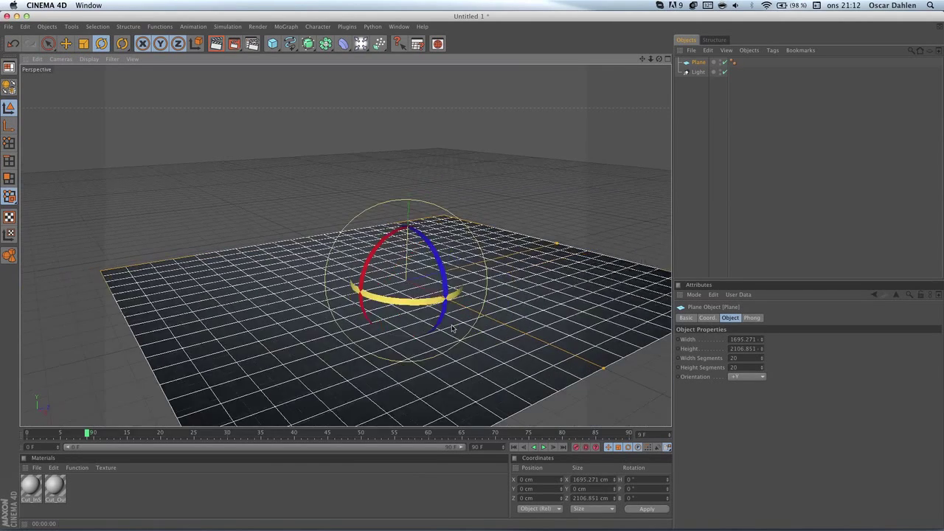
{"action": "left_click_drag", "start_coordinate": [539, 340], "coordinate": [586, 357]}
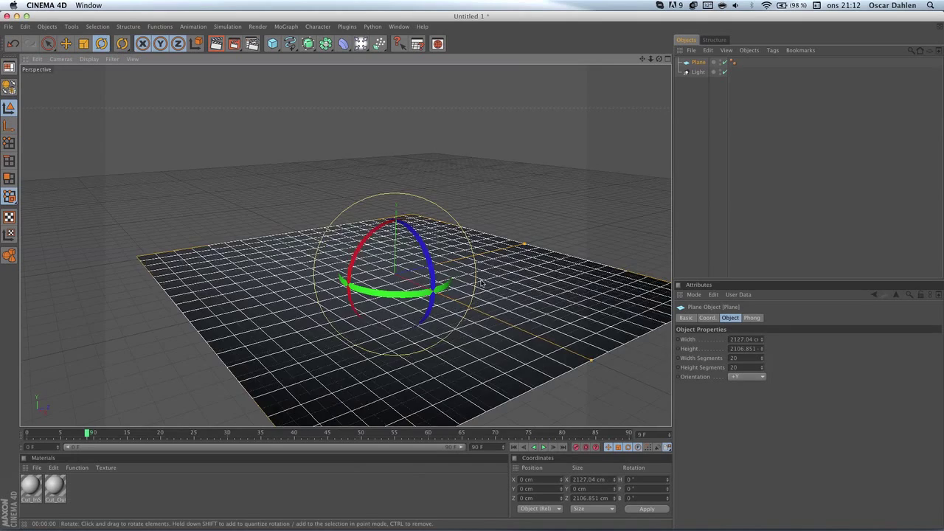
{"action": "scroll", "coordinate": [580, 246], "scroll_direction": "up", "scroll_amount": 3}
{"action": "left_click_drag", "start_coordinate": [579, 246], "coordinate": [571, 250]}
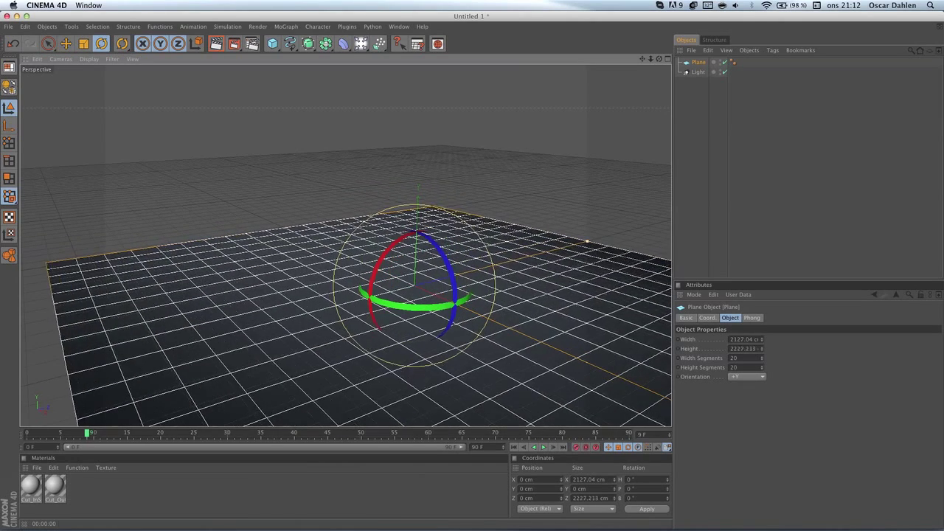
{"action": "scroll", "coordinate": [566, 254], "scroll_direction": "up", "scroll_amount": 2}
{"action": "scroll", "coordinate": [557, 259], "scroll_direction": "down", "scroll_amount": 1}
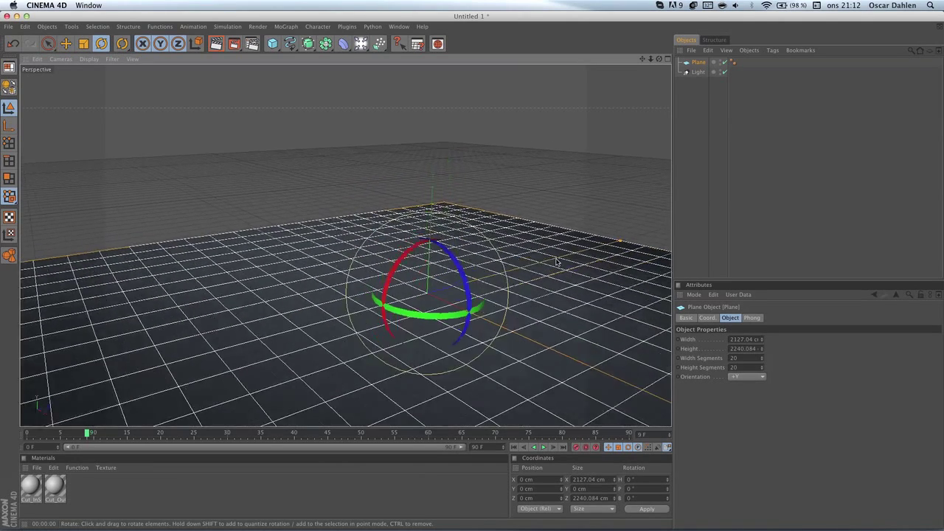
{"action": "scroll", "coordinate": [545, 271], "scroll_direction": "down", "scroll_amount": 1}
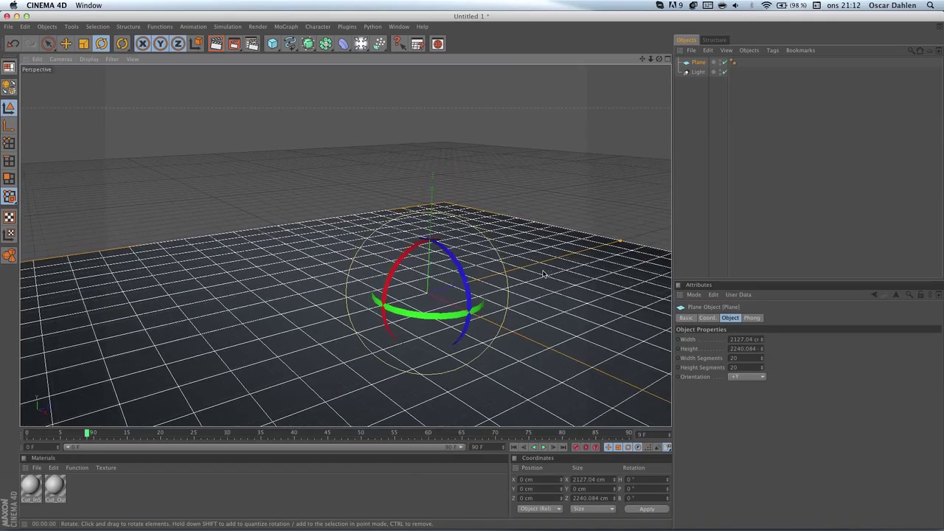
- Add a cube and reshape it into a long thin wall about 45 cm by 283 cm by 970 cm
{"action": "left_click", "coordinate": [270, 44]}
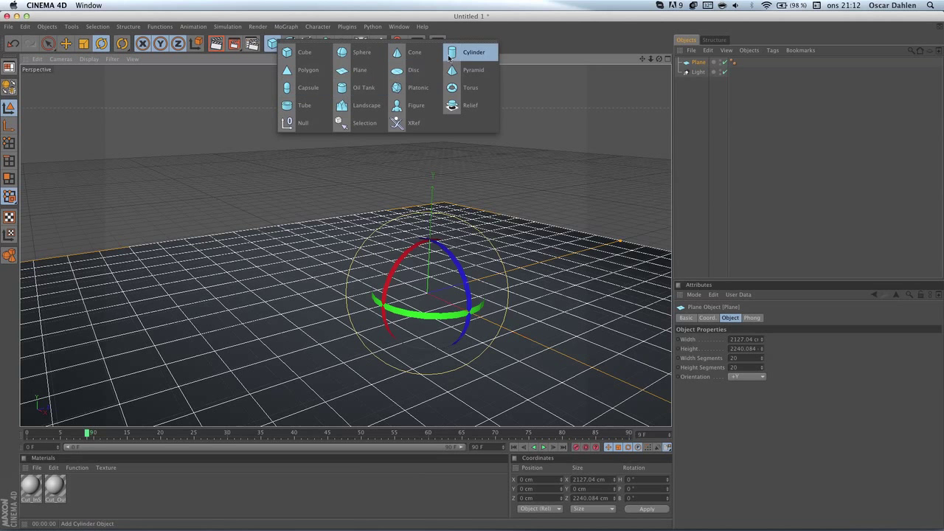
{"action": "left_click", "coordinate": [301, 55]}
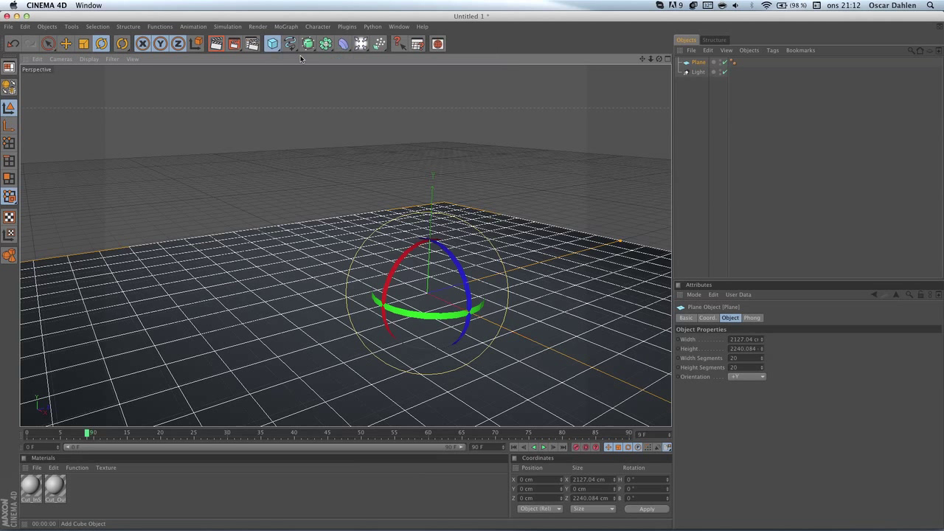
{"action": "left_click_drag", "start_coordinate": [452, 307], "coordinate": [554, 258]}
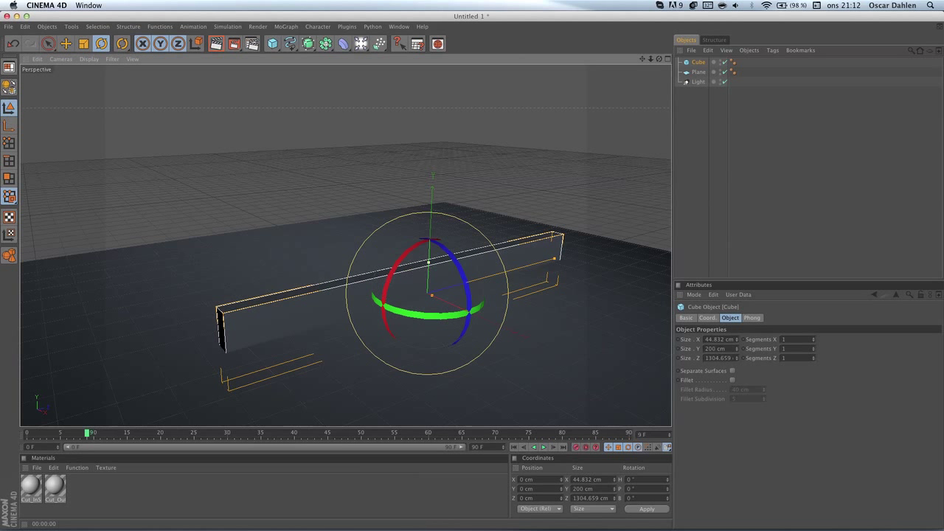
{"action": "mouse_move", "coordinate": [429, 262]}
{"action": "left_mouse_down"}
{"action": "mouse_move", "coordinate": [430, 227]}
{"action": "mouse_move", "coordinate": [429, 248]}
{"action": "left_mouse_up"}
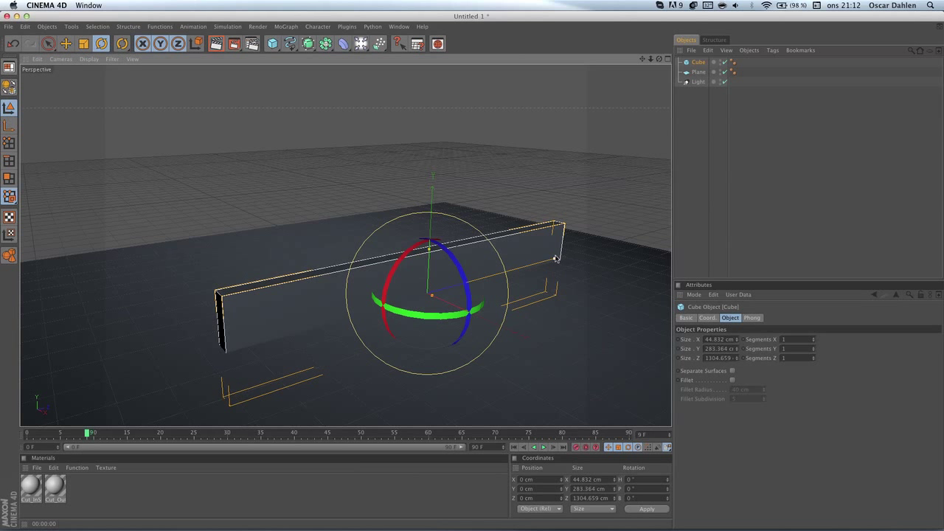
{"action": "left_click_drag", "start_coordinate": [556, 258], "coordinate": [527, 265]}
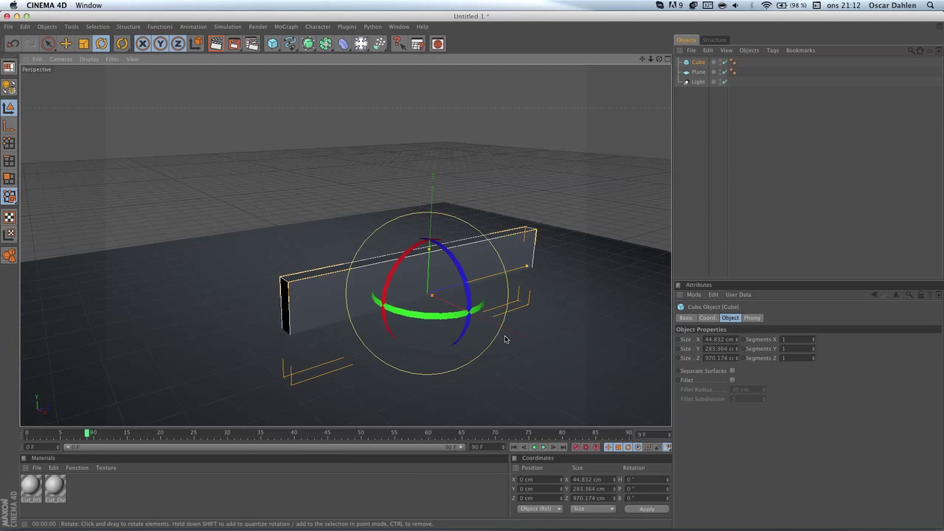
- Rotate the wall about its vertical axis to a heading of about -80.5°
{"action": "left_click_drag", "start_coordinate": [448, 323], "coordinate": [265, 324]}
{"action": "left_click_drag", "start_coordinate": [456, 317], "coordinate": [448, 322]}
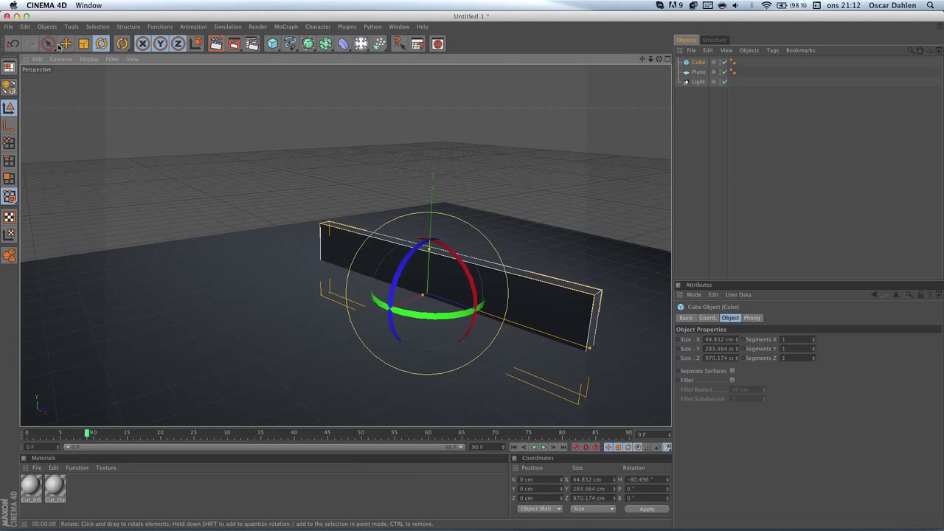
- Raise the wall to a Y position of about 183 cm and reduce its thickness to about 27 cm
{"action": "left_click", "coordinate": [65, 46]}
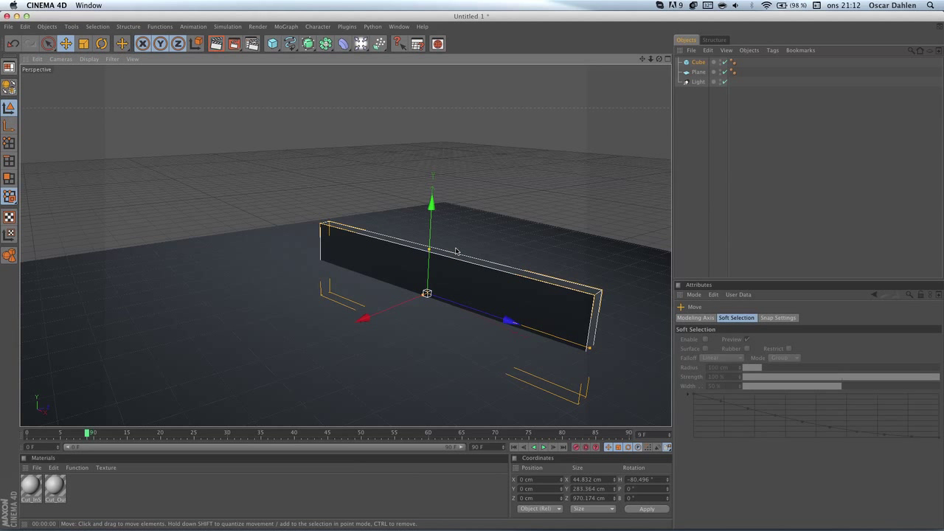
{"action": "left_click_drag", "start_coordinate": [432, 201], "coordinate": [433, 140]}
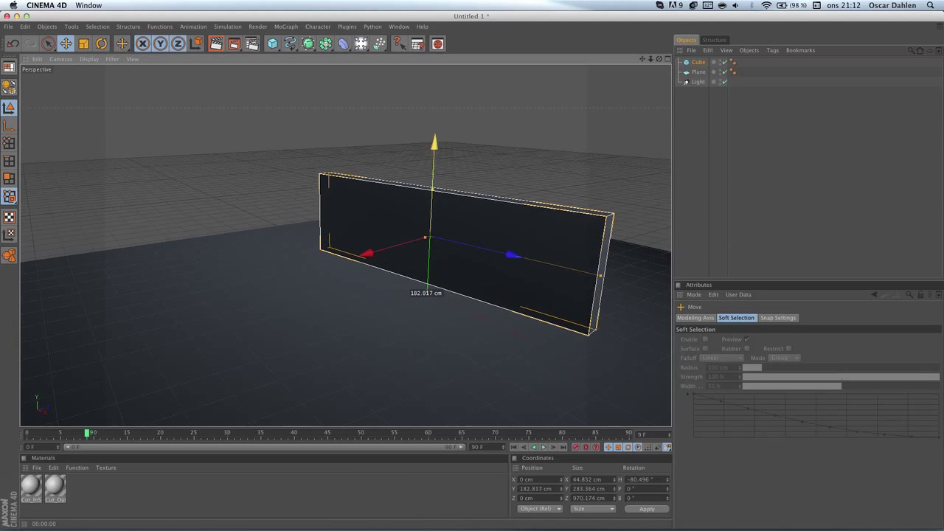
{"action": "left_click_drag", "start_coordinate": [430, 236], "coordinate": [427, 236]}
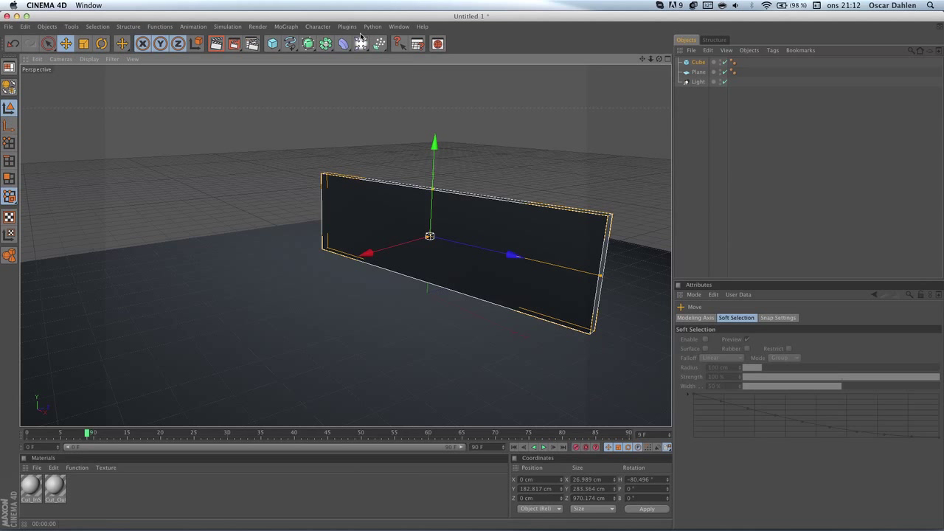
- Open the Thrausi plugin for the wall and set its dynamic mode to On Collision
{"action": "left_click", "coordinate": [372, 26]}
{"action": "left_click", "coordinate": [313, 36]}
{"action": "left_click", "coordinate": [347, 26]}
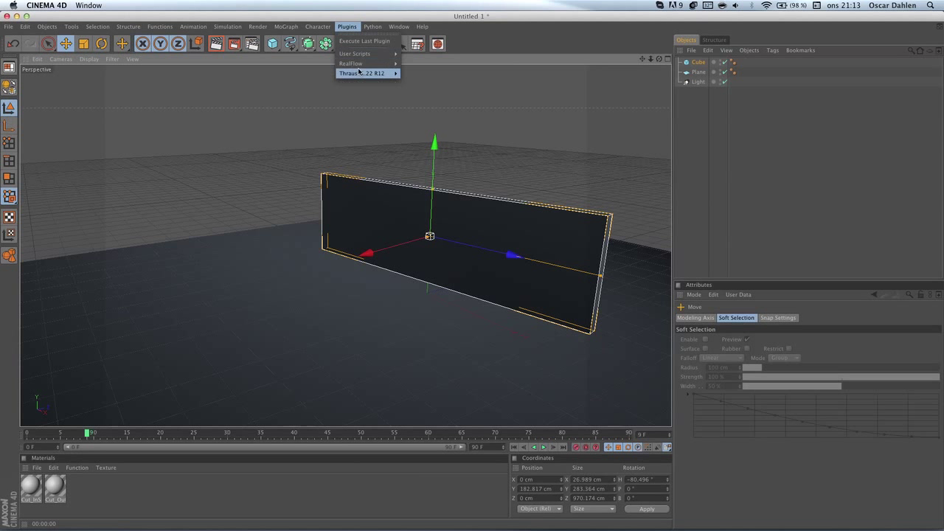
{"action": "mouse_move", "coordinate": [360, 73]}
{"action": "left_click", "coordinate": [415, 75]}
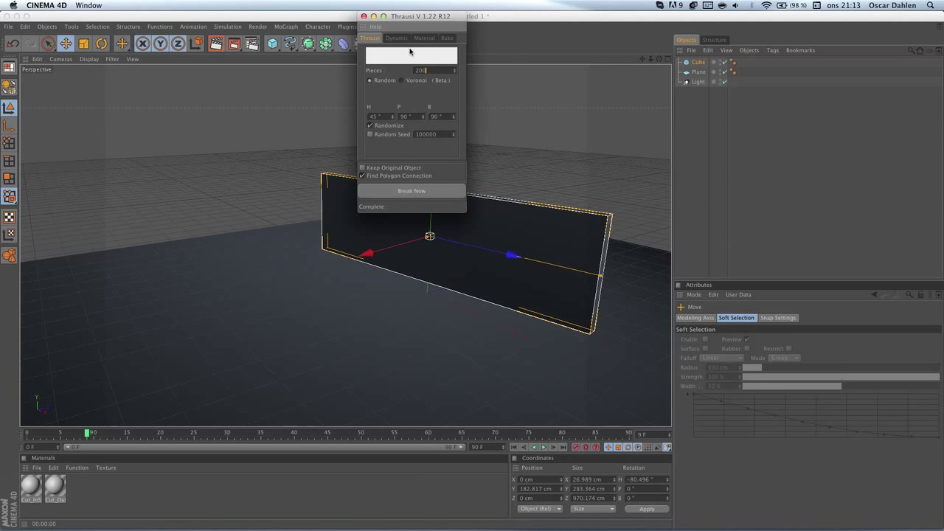
{"action": "left_click", "coordinate": [398, 38]}
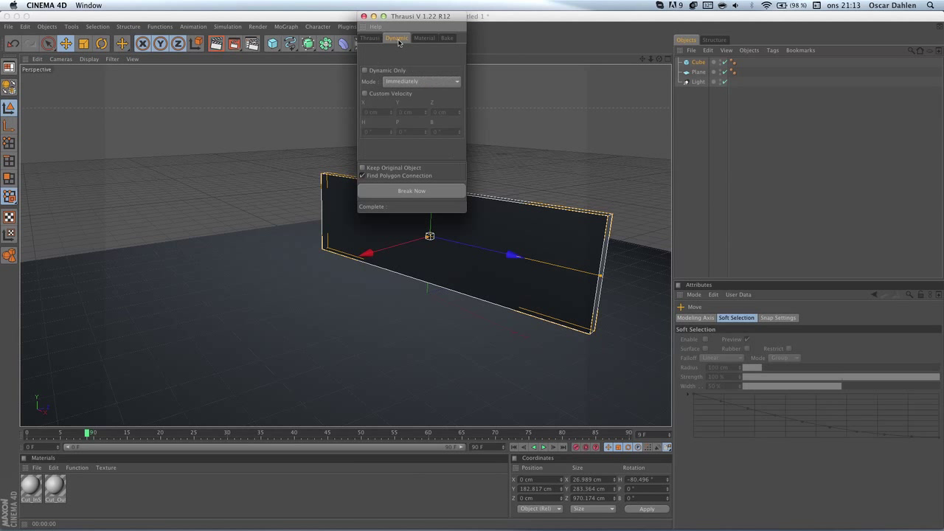
{"action": "left_click", "coordinate": [417, 83]}
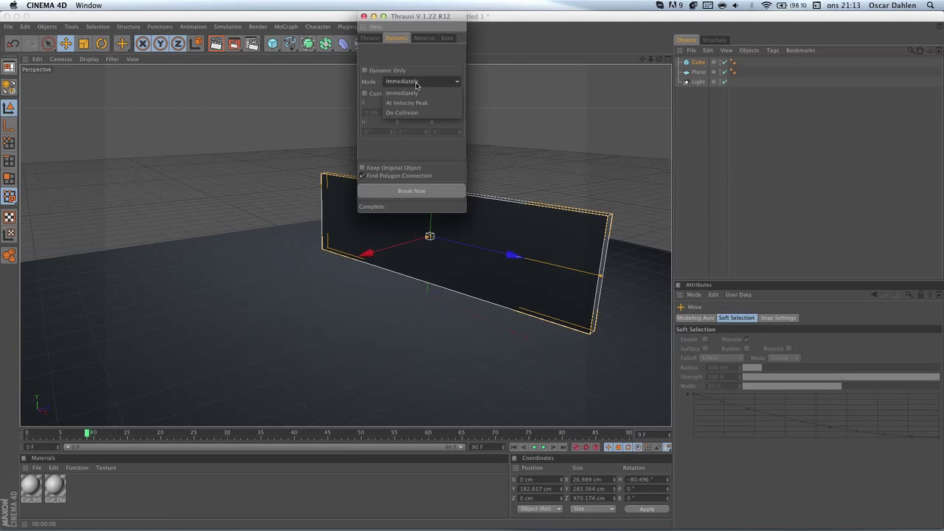
{"action": "left_click", "coordinate": [415, 113]}
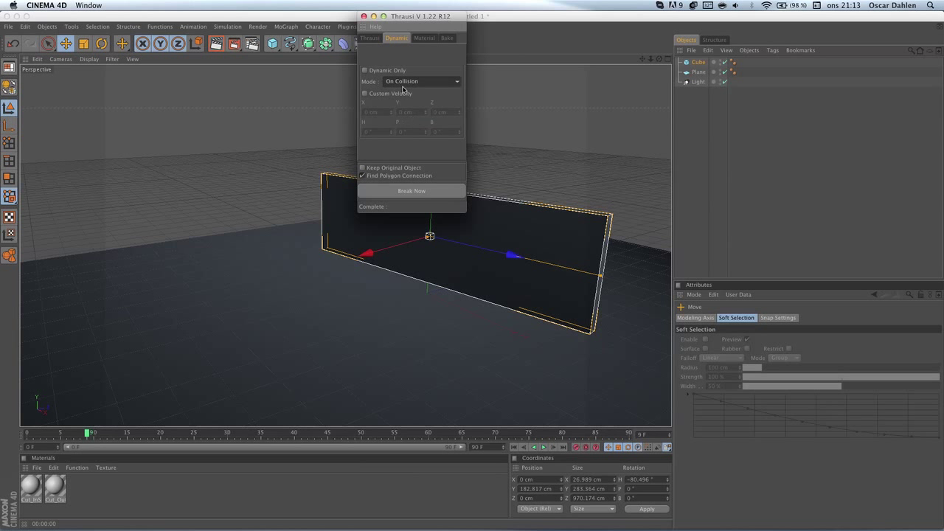
- Break the wall into 200 random pieces with Thrausi and close the plugin window
{"action": "left_click", "coordinate": [369, 40]}
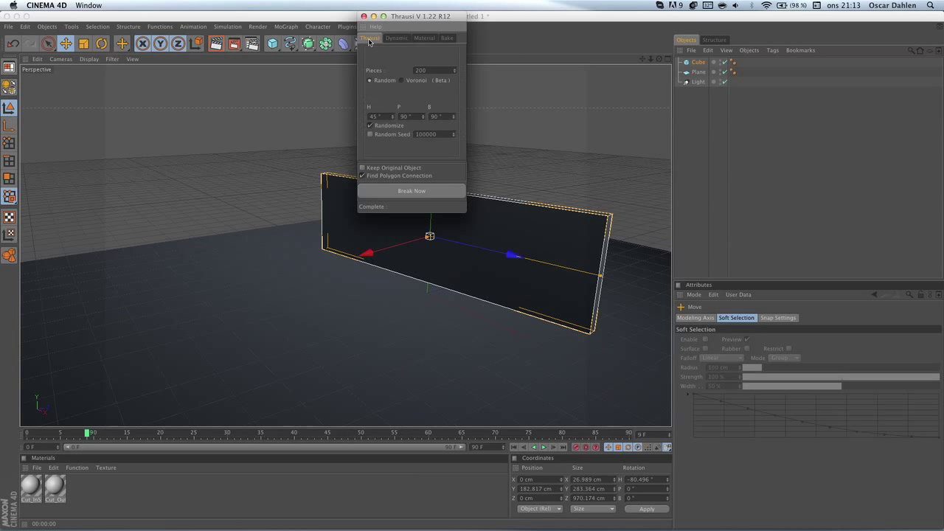
{"action": "left_click", "coordinate": [415, 194]}
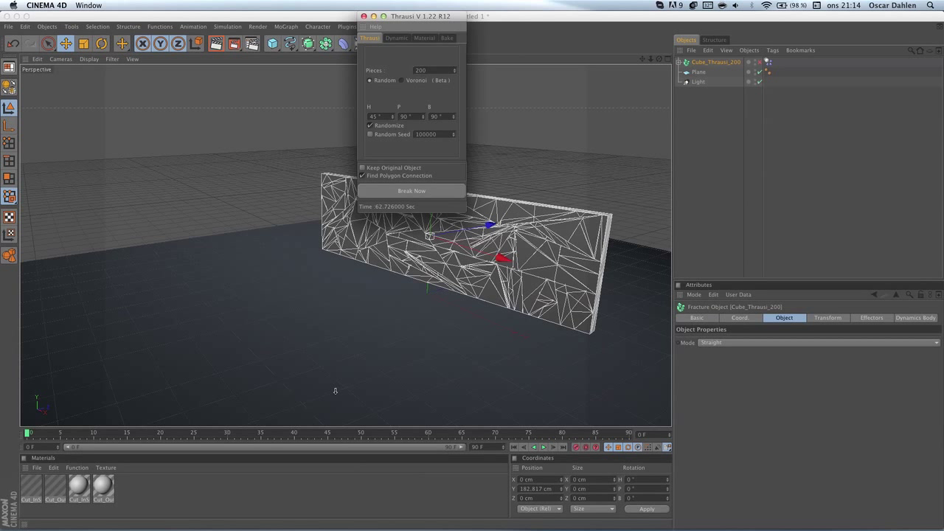
{"action": "left_click_drag", "start_coordinate": [423, 16], "coordinate": [449, 42]}
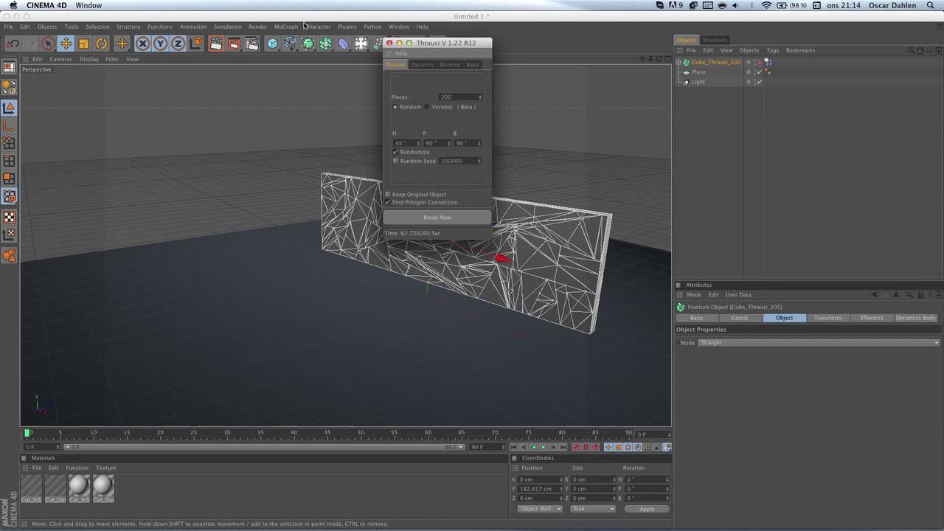
{"action": "left_click_drag", "start_coordinate": [393, 52], "coordinate": [408, 47]}
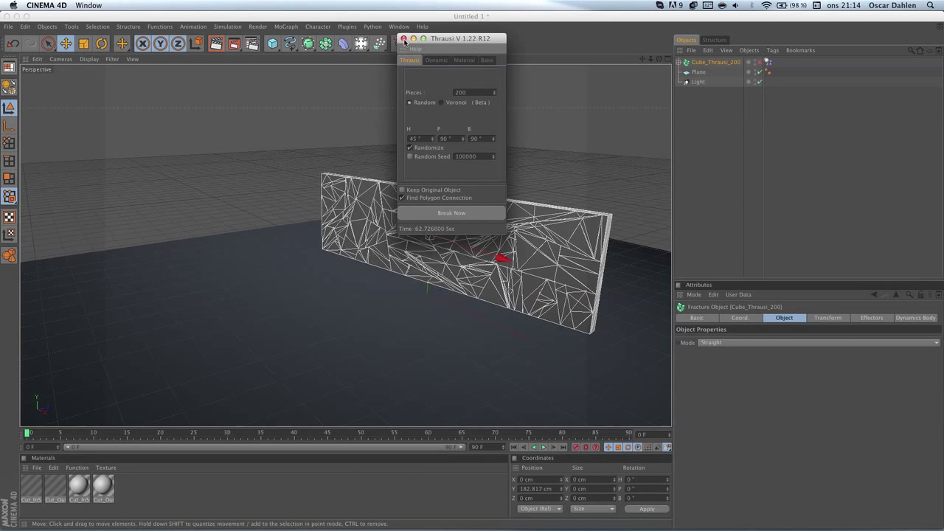
{"action": "left_click", "coordinate": [404, 38]}
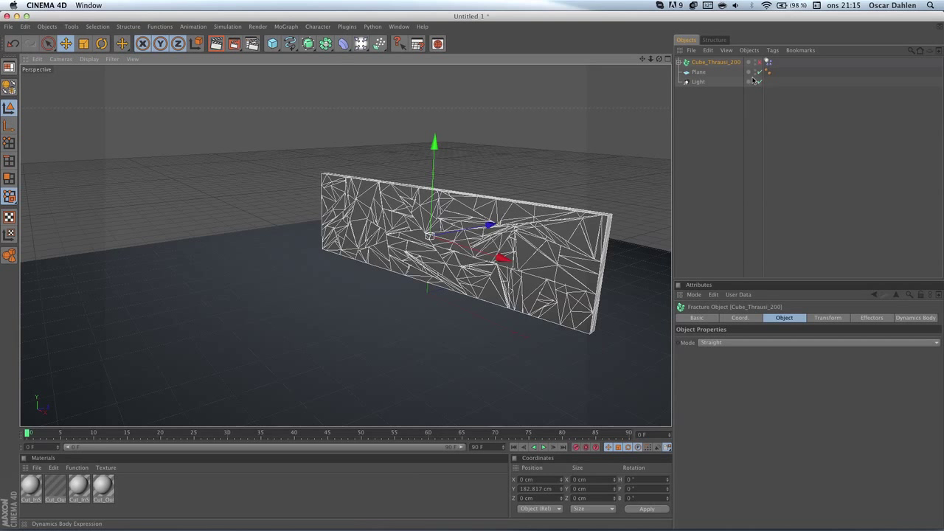
- Raise the fractured wall above the floor to a Y position of about 340 cm
{"action": "left_click_drag", "start_coordinate": [434, 142], "coordinate": [437, 87]}
{"action": "scroll", "coordinate": [368, 187], "scroll_direction": "down", "scroll_amount": 6}
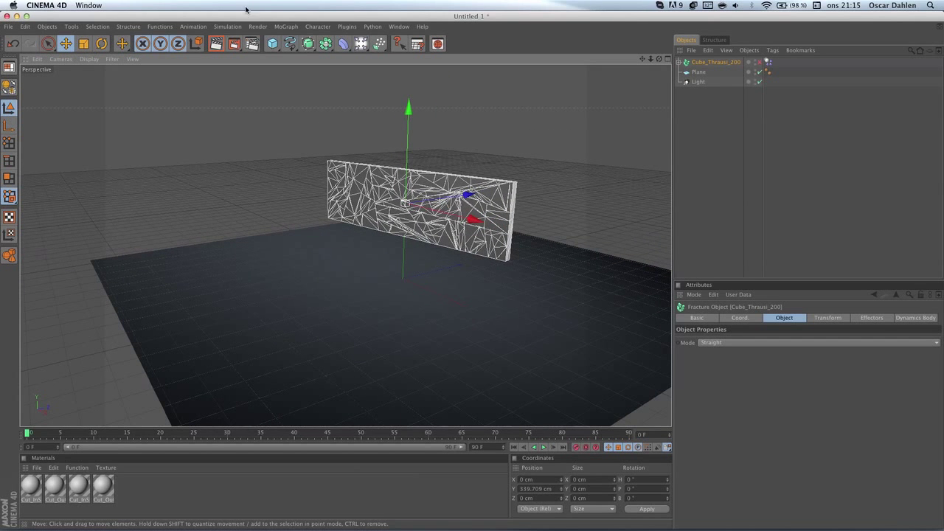
{"action": "key", "text": "super+Tab"}
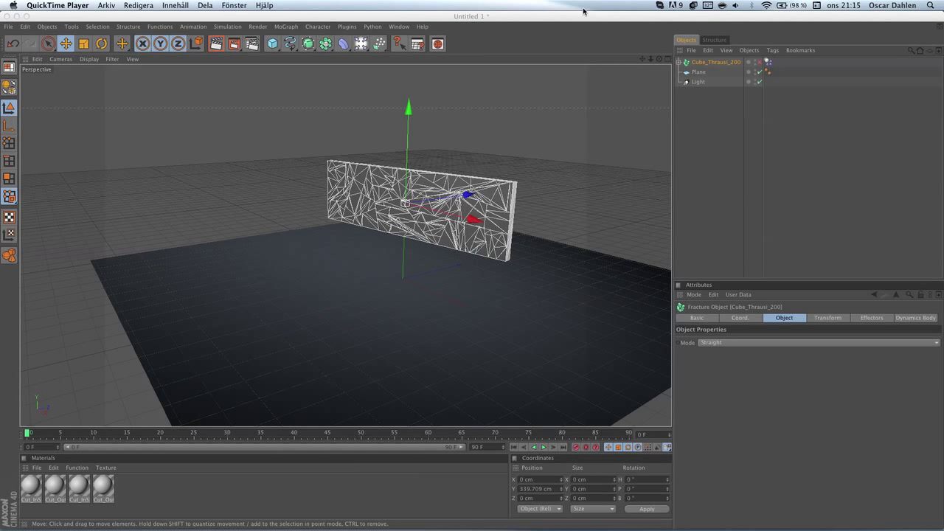
{"action": "left_click", "coordinate": [241, 17]}
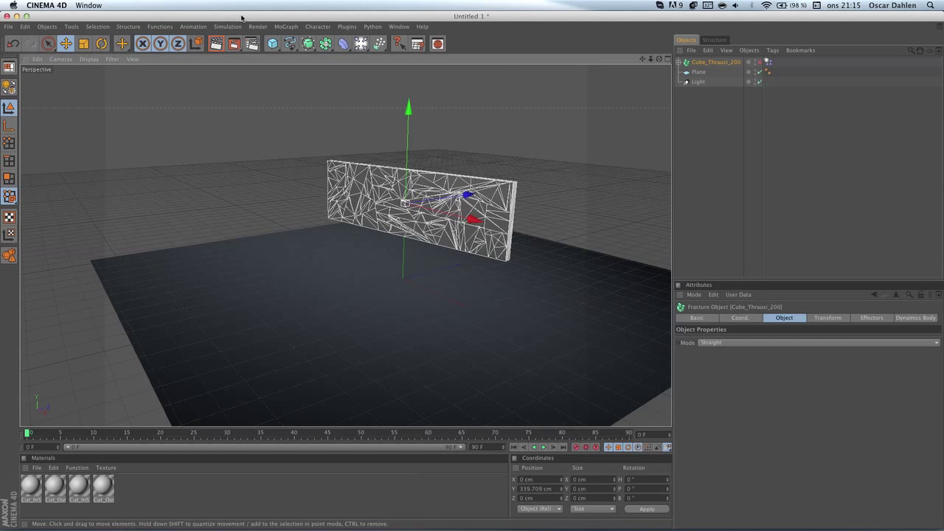
- Add a sphere with a radius of about 29 cm and place it before the wall at about Y 349 cm, Z -733 cm
{"action": "left_click", "coordinate": [272, 43]}
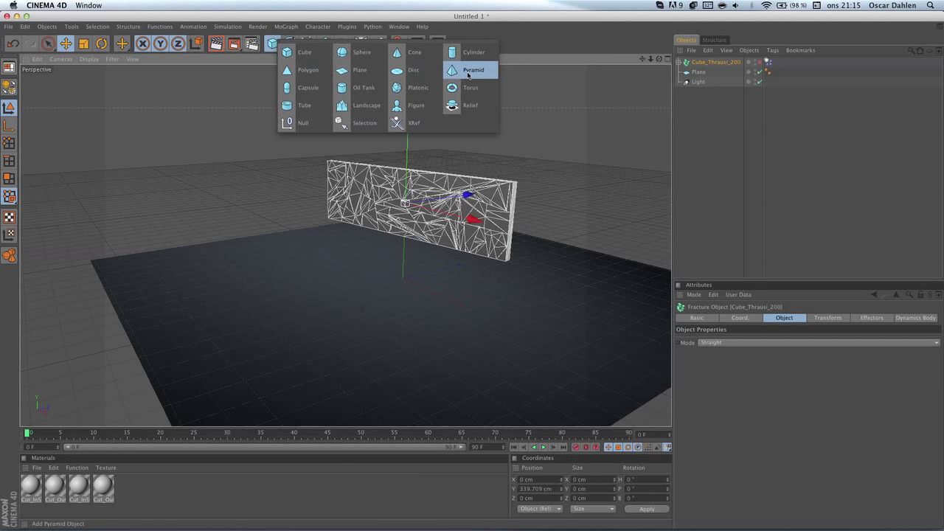
{"action": "left_click", "coordinate": [359, 53]}
{"action": "left_click_drag", "start_coordinate": [421, 295], "coordinate": [408, 205]}
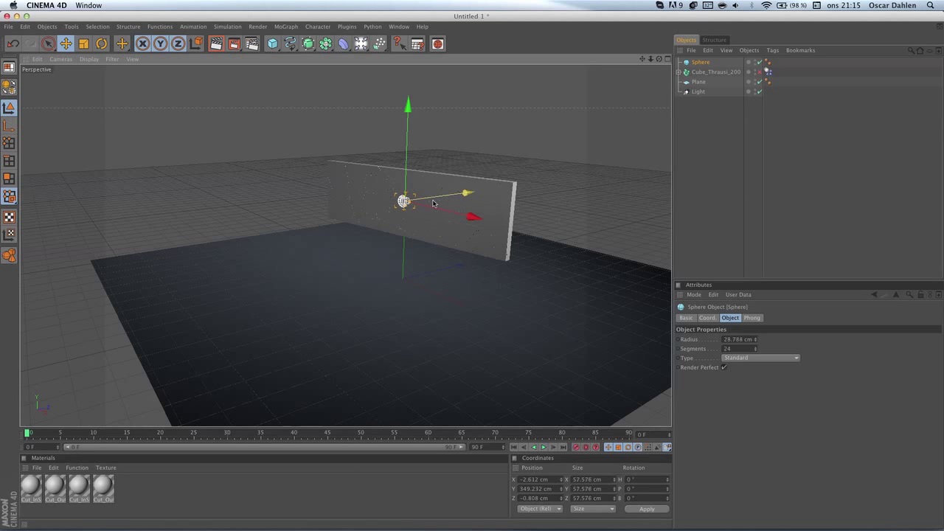
{"action": "left_click_drag", "start_coordinate": [465, 195], "coordinate": [436, 200]}
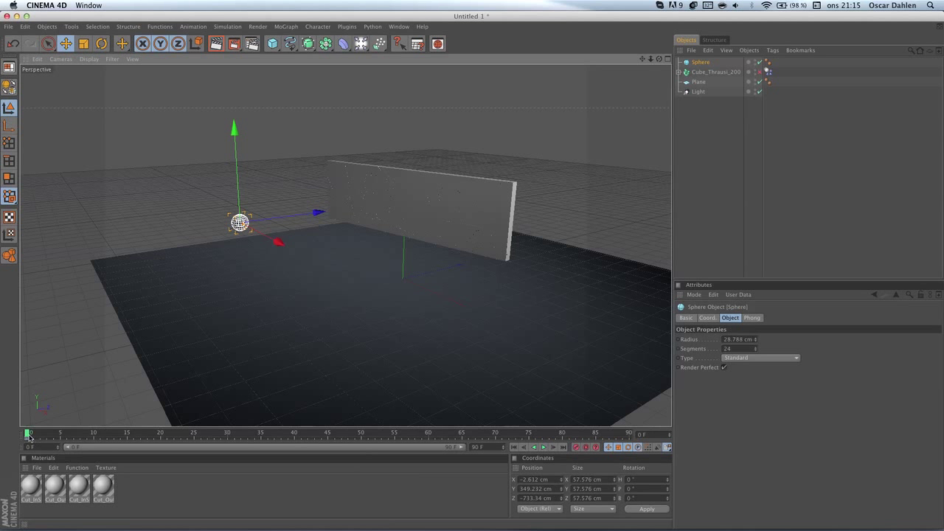
- Animate the sphere flying through the wall, keyframing a Z position of about 724 cm at frame 90, and return to frame 0
{"action": "left_click_drag", "start_coordinate": [28, 436], "coordinate": [641, 437]}
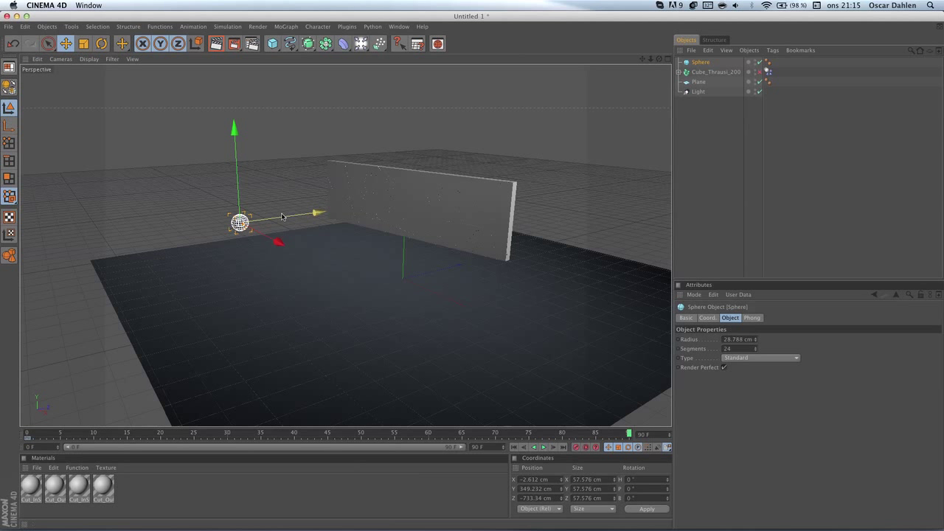
{"action": "left_click_drag", "start_coordinate": [281, 216], "coordinate": [568, 179]}
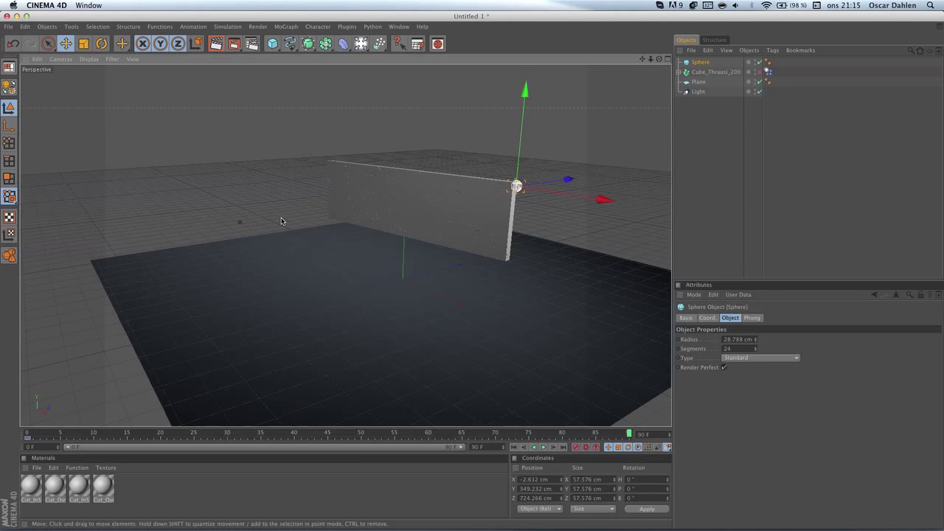
{"action": "left_click", "coordinate": [577, 447]}
{"action": "left_click_drag", "start_coordinate": [629, 436], "coordinate": [3, 435]}
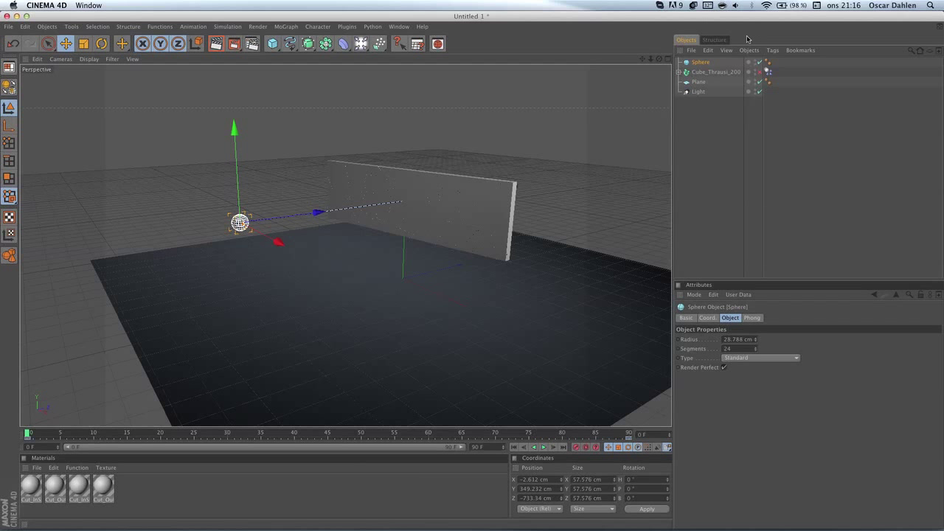
- Give the sphere a Dynamics Body tag and set its trigger to At Velocity Peak
{"action": "right_click", "coordinate": [705, 65]}
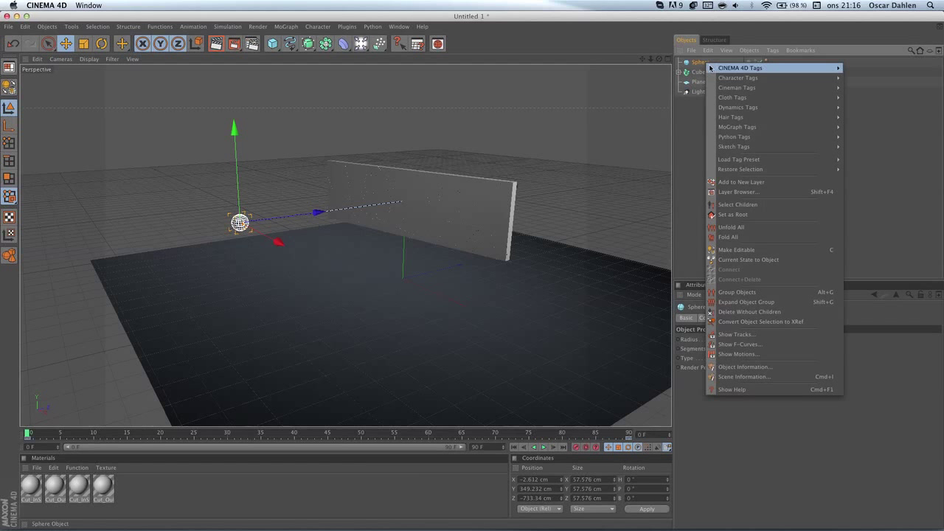
{"action": "mouse_move", "coordinate": [736, 109]}
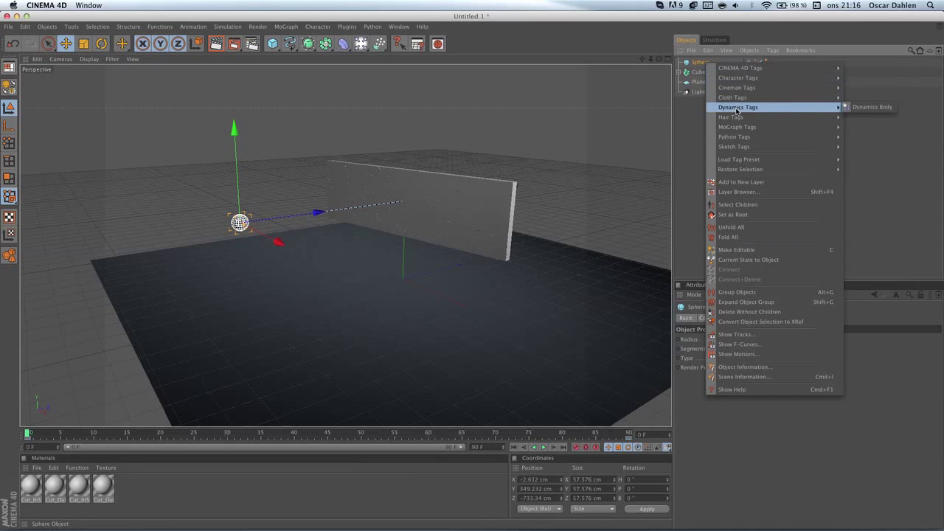
{"action": "left_click", "coordinate": [862, 108]}
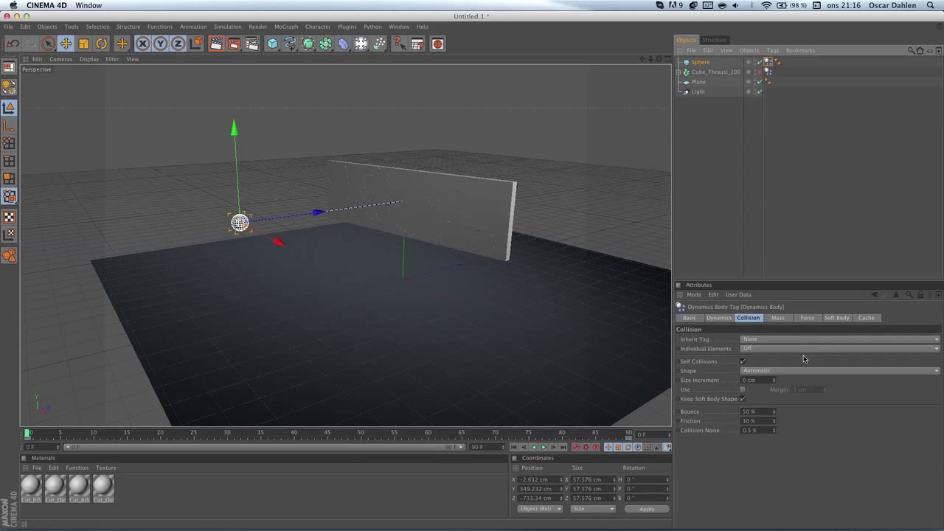
{"action": "left_click", "coordinate": [719, 318]}
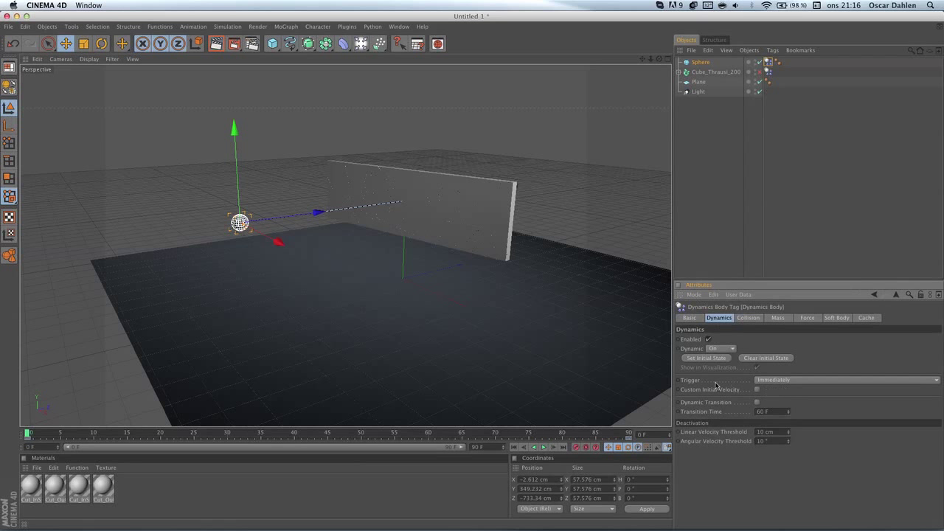
{"action": "left_click", "coordinate": [771, 382]}
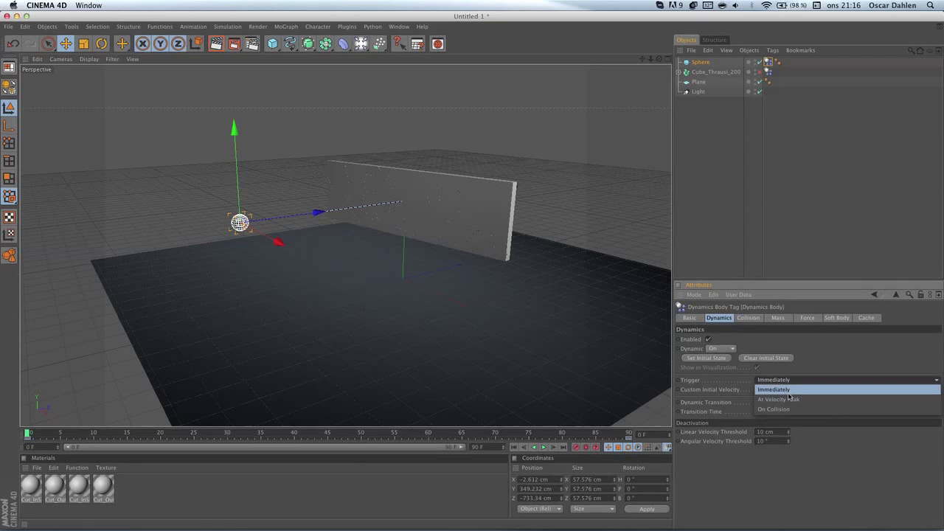
{"action": "left_click", "coordinate": [786, 404]}
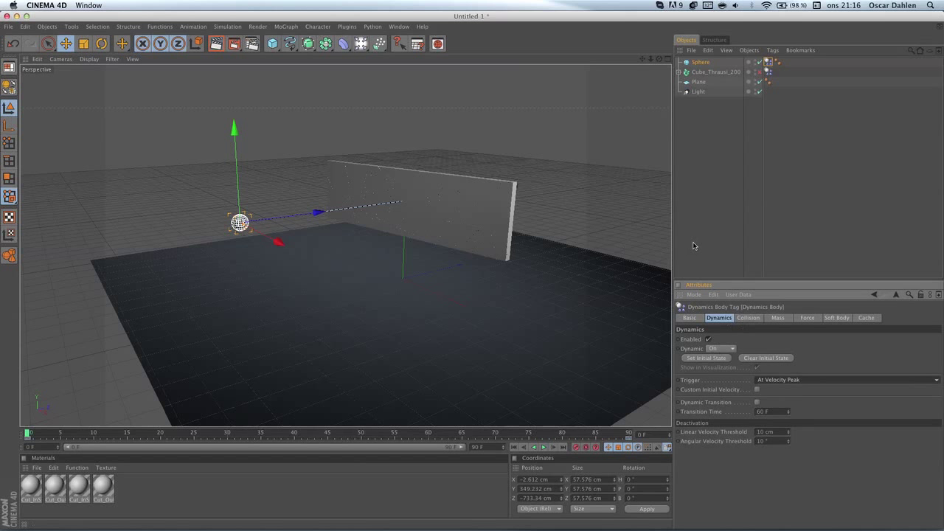
- Play the simulation to check how the sphere hits the wall, and return to frame 0
{"action": "left_click", "coordinate": [545, 447]}
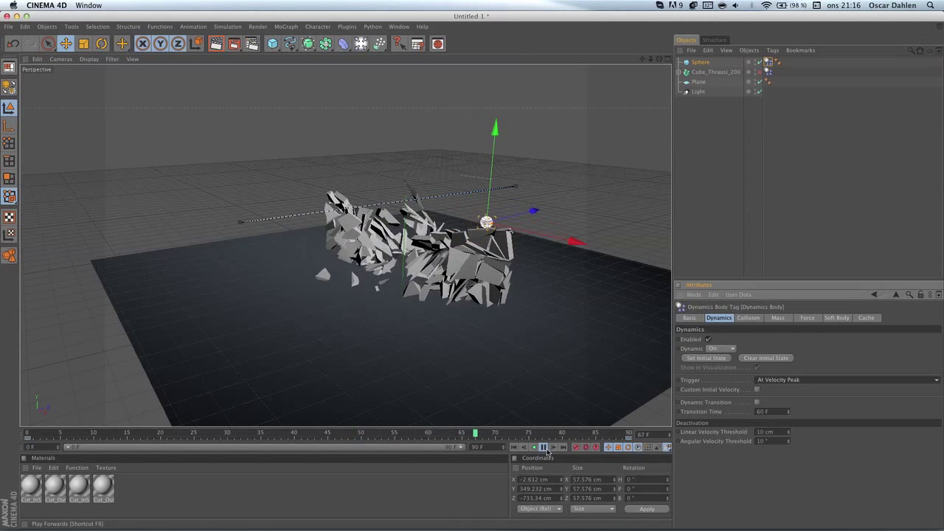
{"action": "left_click", "coordinate": [544, 447]}
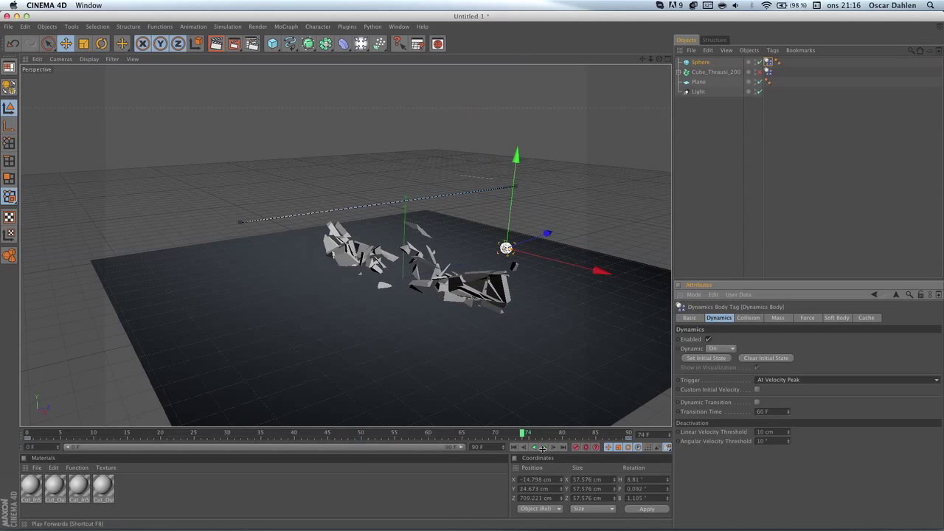
{"action": "left_click_drag", "start_coordinate": [524, 433], "coordinate": [29, 434]}
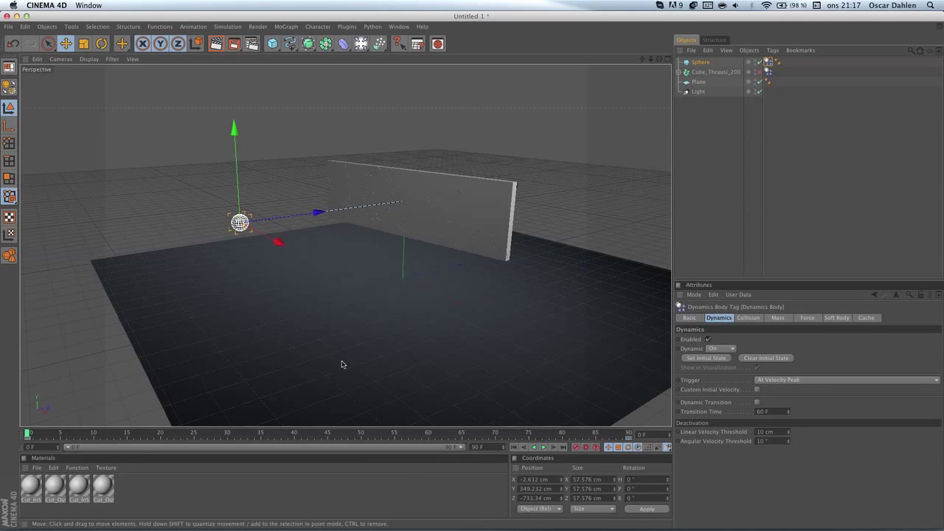
- Add a Dynamics Body tag to the floor plane
{"action": "left_click", "coordinate": [699, 82]}
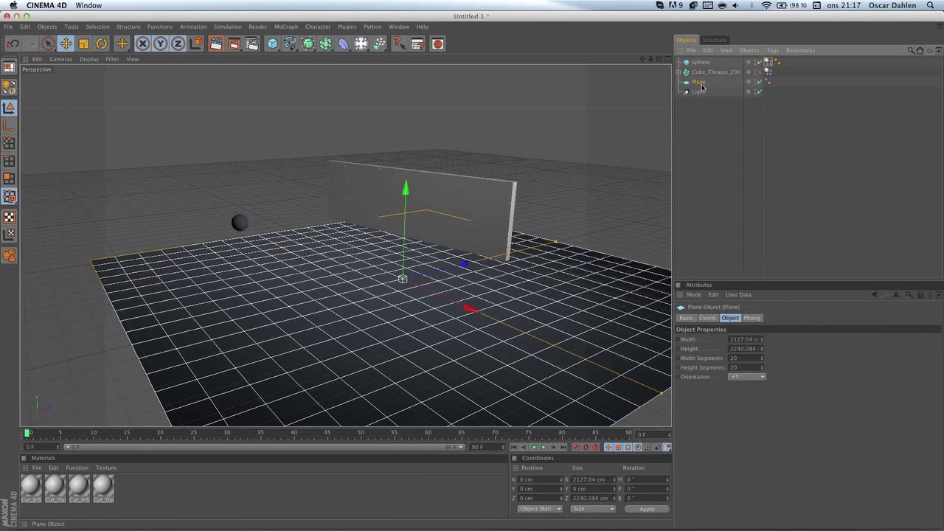
{"action": "right_click", "coordinate": [701, 85]}
{"action": "mouse_move", "coordinate": [748, 129]}
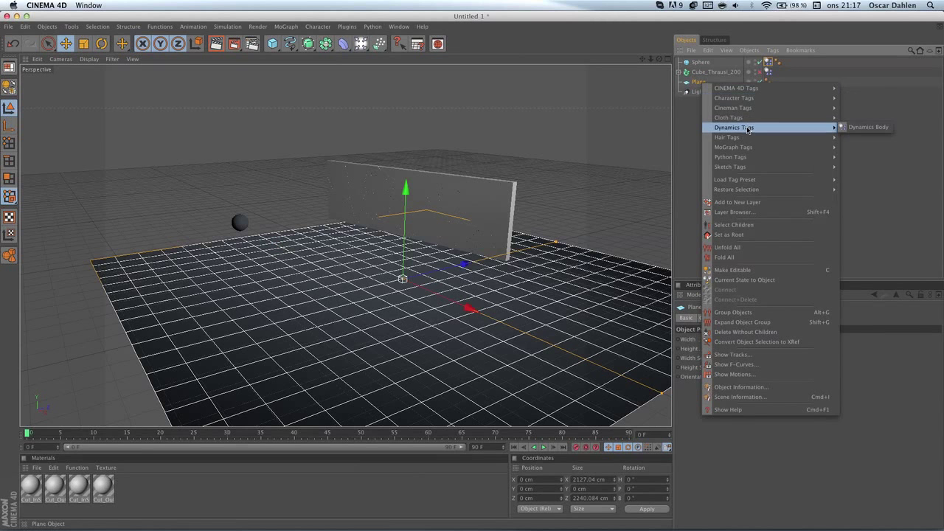
{"action": "left_click", "coordinate": [864, 129]}
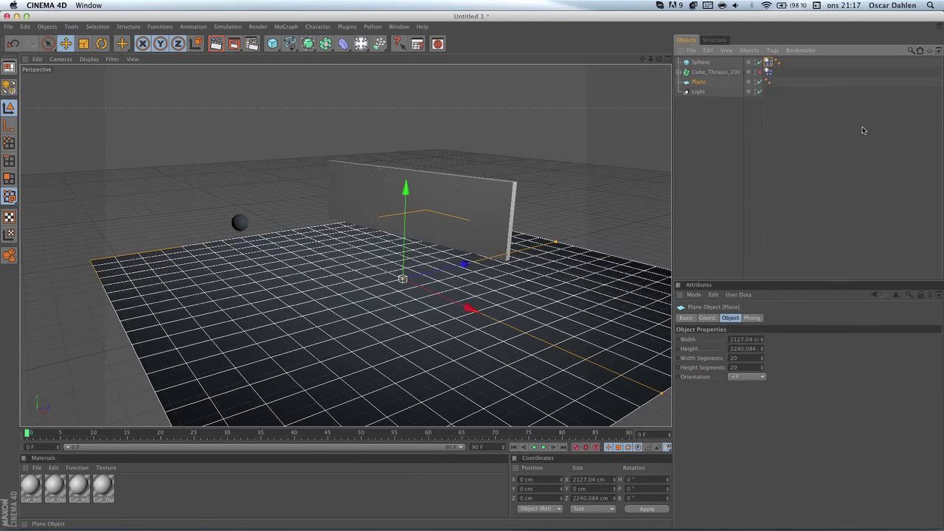
- Set the plane's dynamics trigger to At Velocity Peak and its collision friction to 105%
{"action": "left_click", "coordinate": [722, 321]}
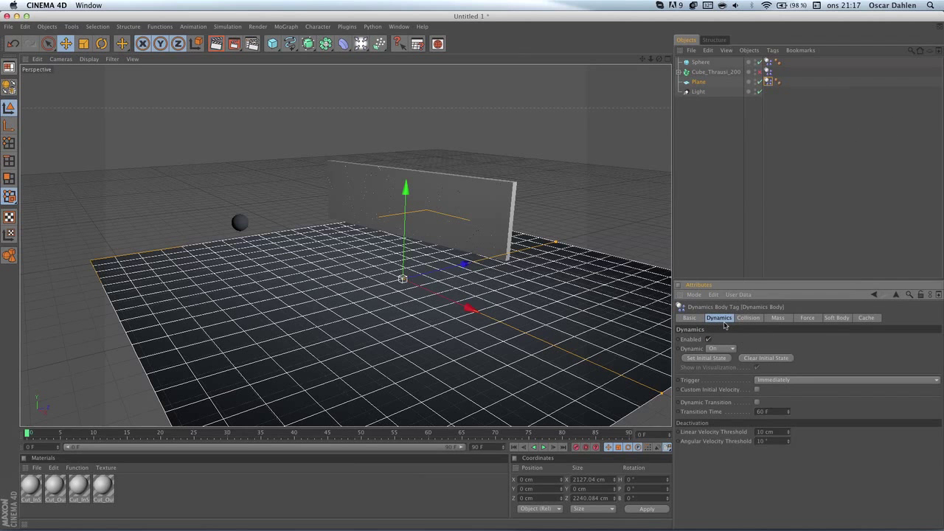
{"action": "left_click", "coordinate": [782, 382]}
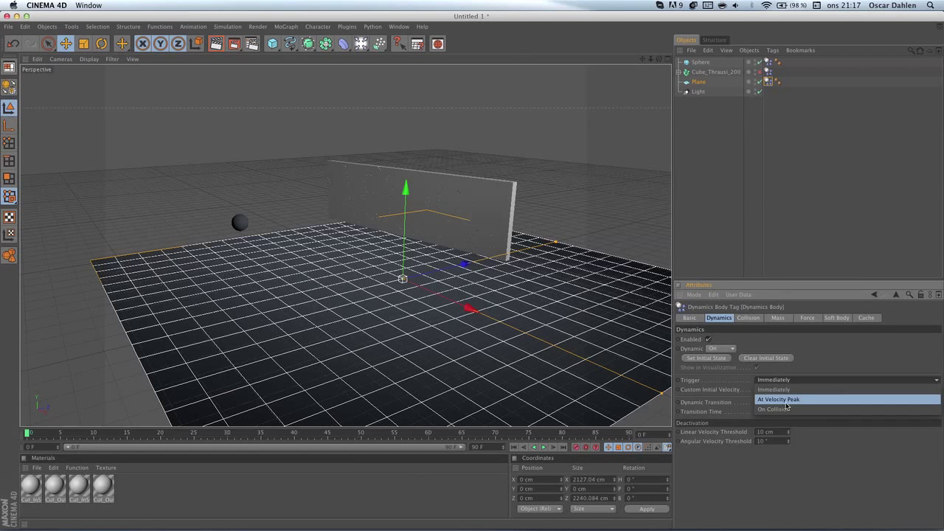
{"action": "left_click", "coordinate": [786, 400]}
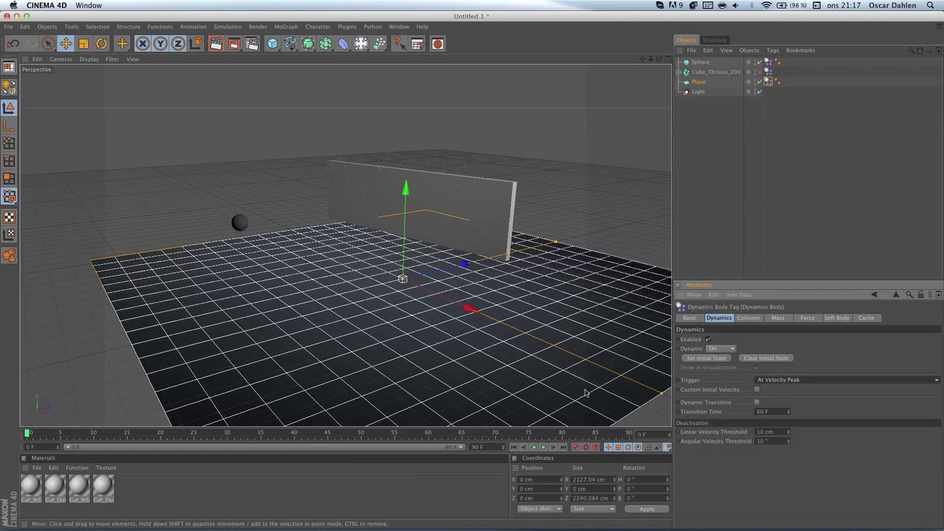
{"action": "left_click", "coordinate": [749, 318]}
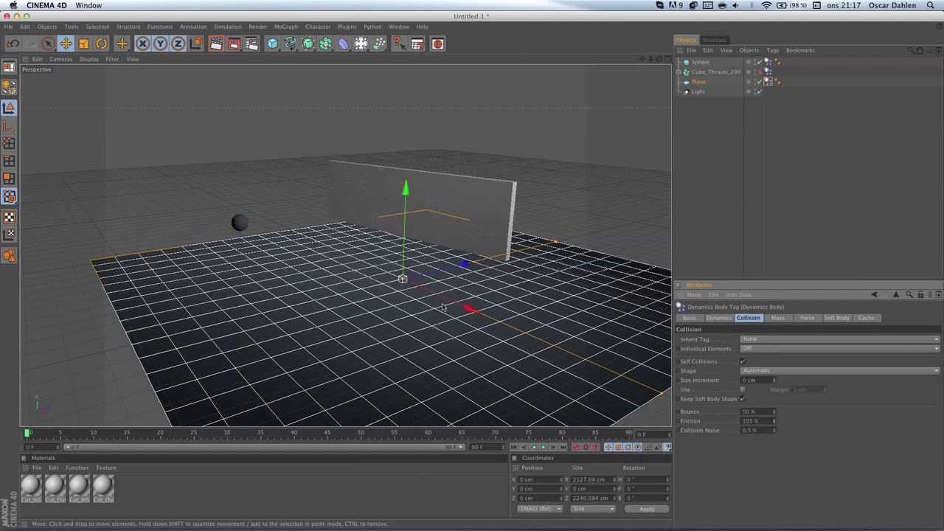
- Set the fractured wall's collision bounce to 10%, friction to 40% and collision noise to 1%
{"action": "left_click", "coordinate": [704, 73]}
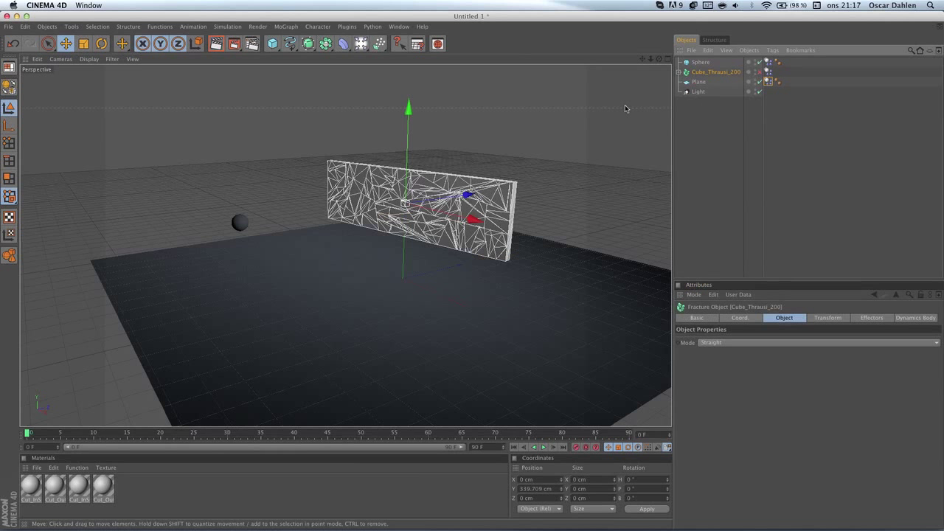
{"action": "left_click", "coordinate": [767, 72]}
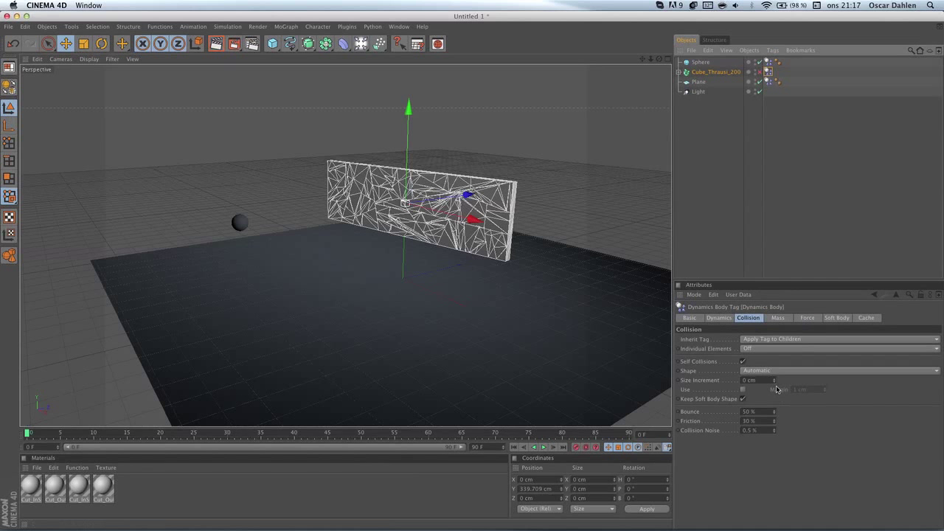
{"action": "left_click", "coordinate": [748, 318]}
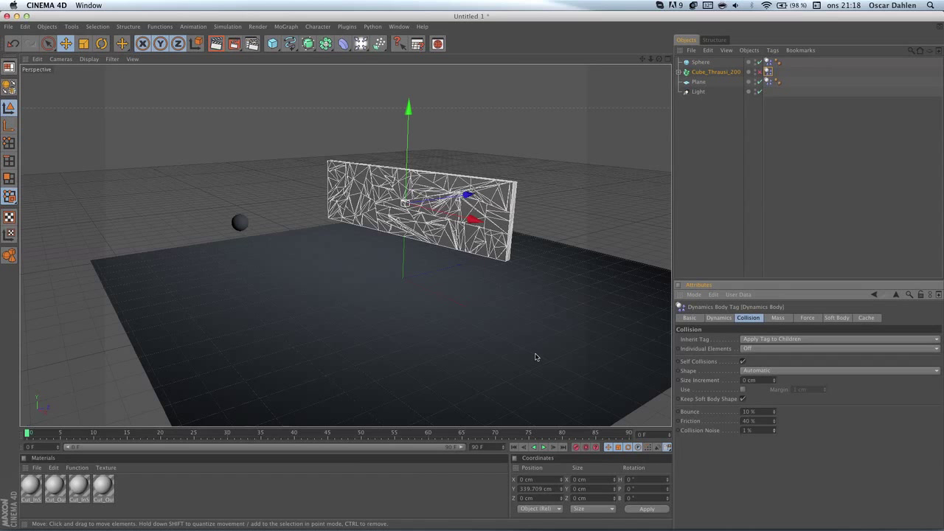
- Play the simulation to check the wall's new collision settings, and rewind to frame 0
{"action": "left_click", "coordinate": [543, 447]}
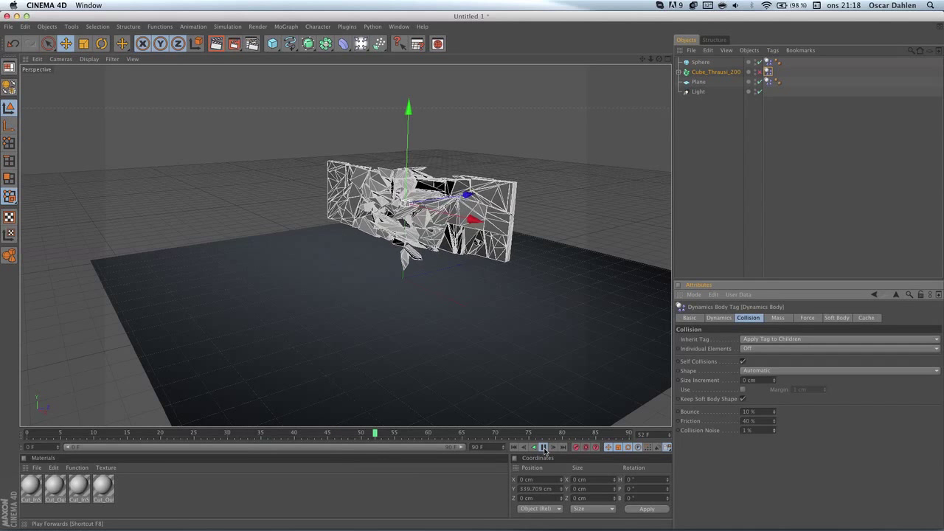
{"action": "left_click", "coordinate": [544, 448]}
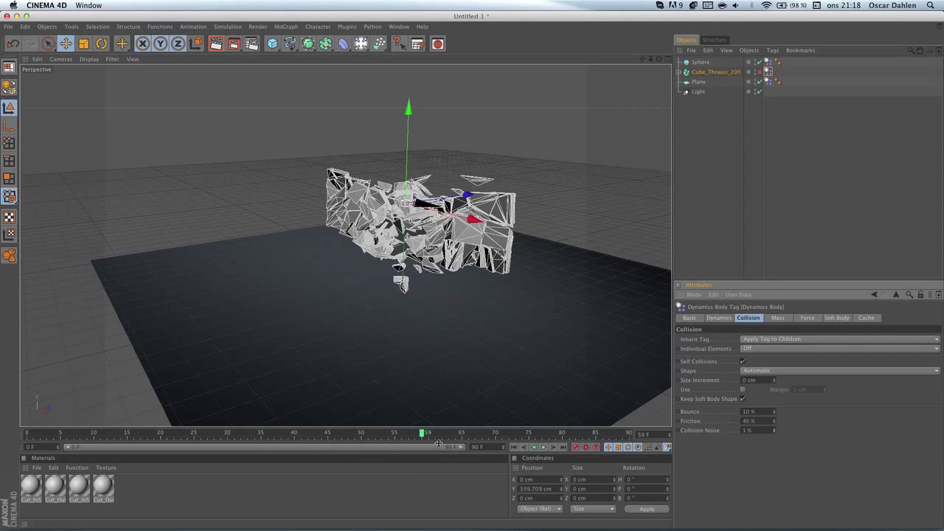
{"action": "left_click", "coordinate": [378, 433]}
{"action": "left_click_drag", "start_coordinate": [302, 430], "coordinate": [1, 428]}
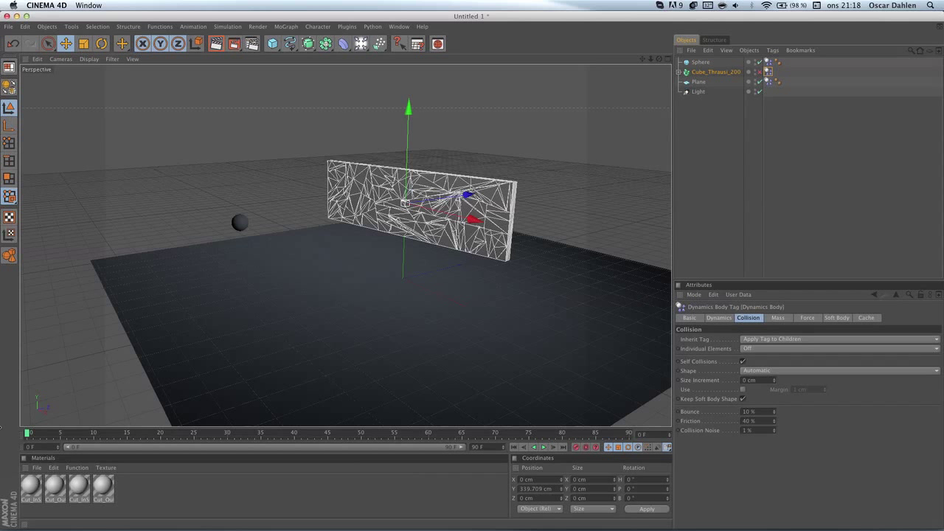
{"action": "mouse_move", "coordinate": [28, 432]}
{"action": "left_mouse_down"}
{"action": "mouse_move", "coordinate": [555, 434]}
{"action": "mouse_move", "coordinate": [25, 434]}
{"action": "left_mouse_up"}
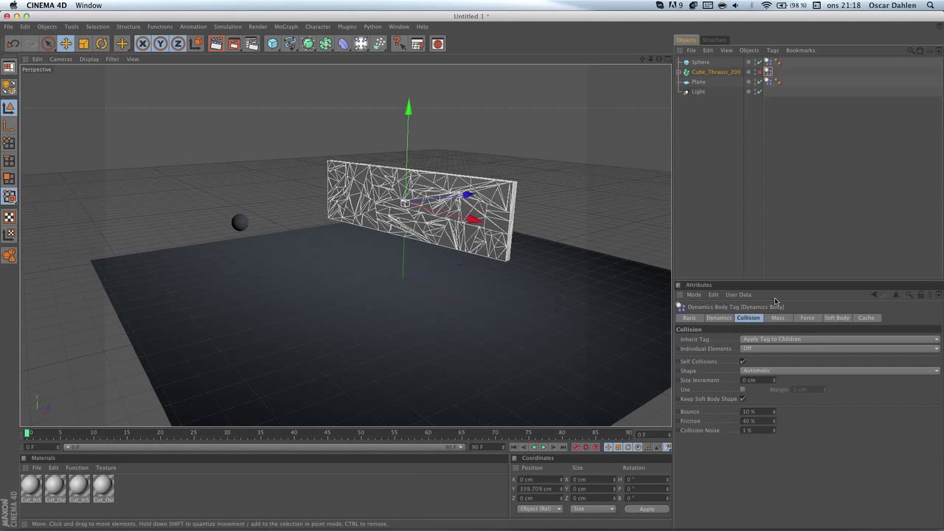
- Add a Compositing tag to the sphere and turn off Seen by Camera
{"action": "left_click", "coordinate": [699, 63]}
{"action": "right_click", "coordinate": [699, 63]}
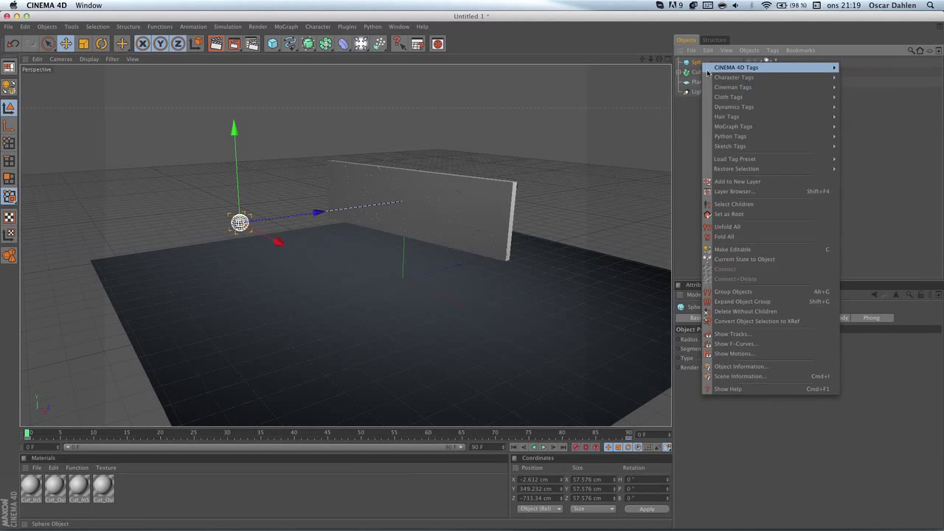
{"action": "right_click", "coordinate": [697, 64]}
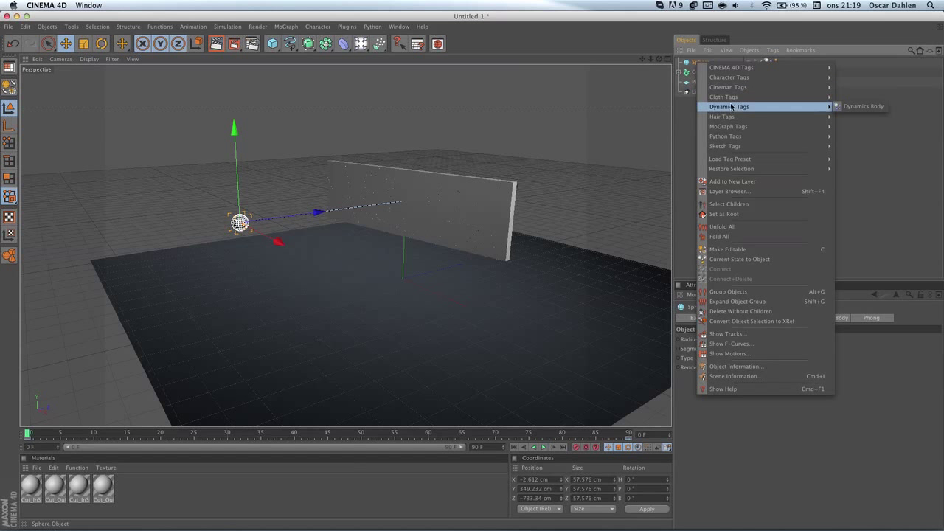
{"action": "mouse_move", "coordinate": [731, 69]}
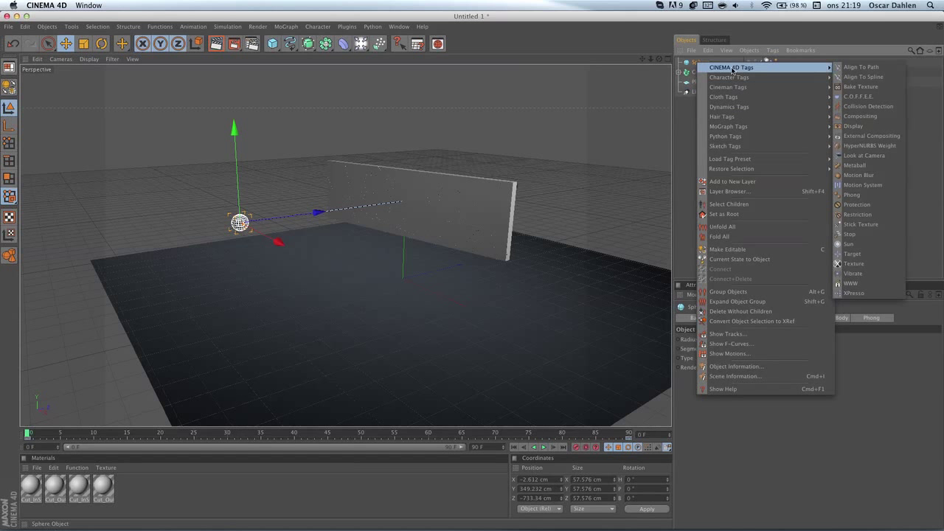
{"action": "left_click", "coordinate": [860, 115]}
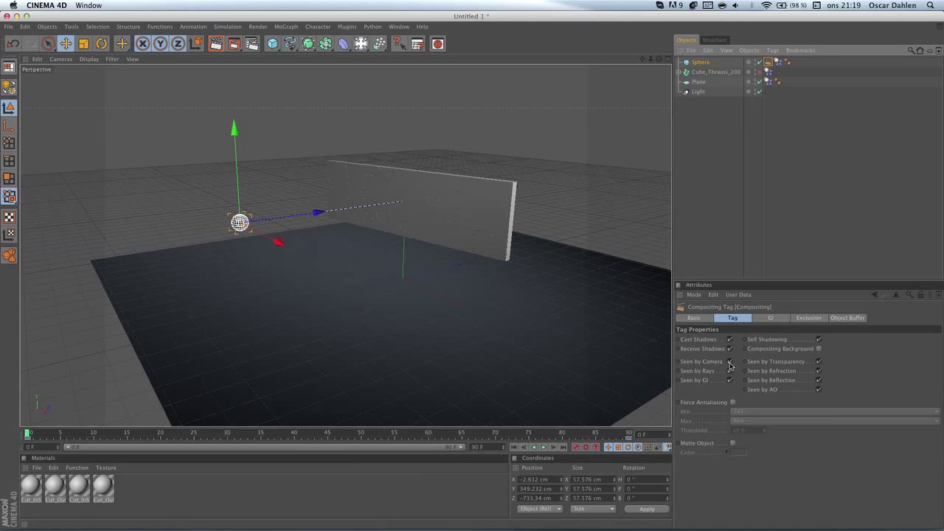
{"action": "left_click", "coordinate": [729, 362]}
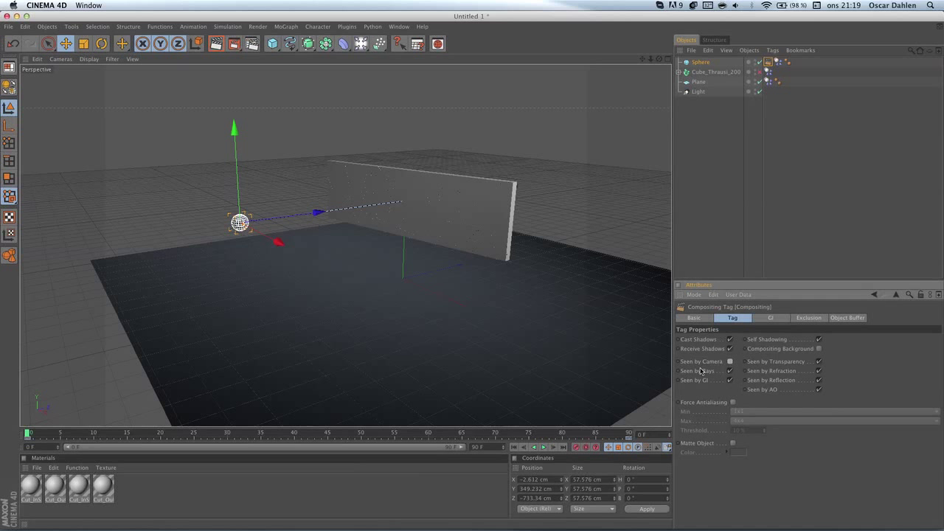
- Play the simulation from the start to examine the wall pieces landing on the floor, and return to frame 0
{"action": "mouse_move", "coordinate": [29, 433]}
{"action": "left_mouse_down"}
{"action": "mouse_move", "coordinate": [465, 436]}
{"action": "mouse_move", "coordinate": [28, 435]}
{"action": "left_mouse_up"}
{"action": "left_click", "coordinate": [543, 447]}
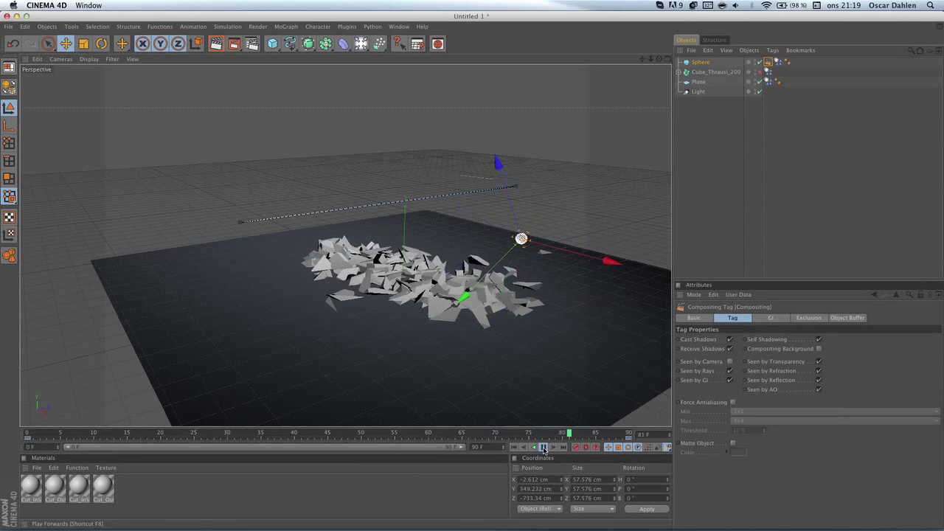
{"action": "left_click", "coordinate": [543, 447]}
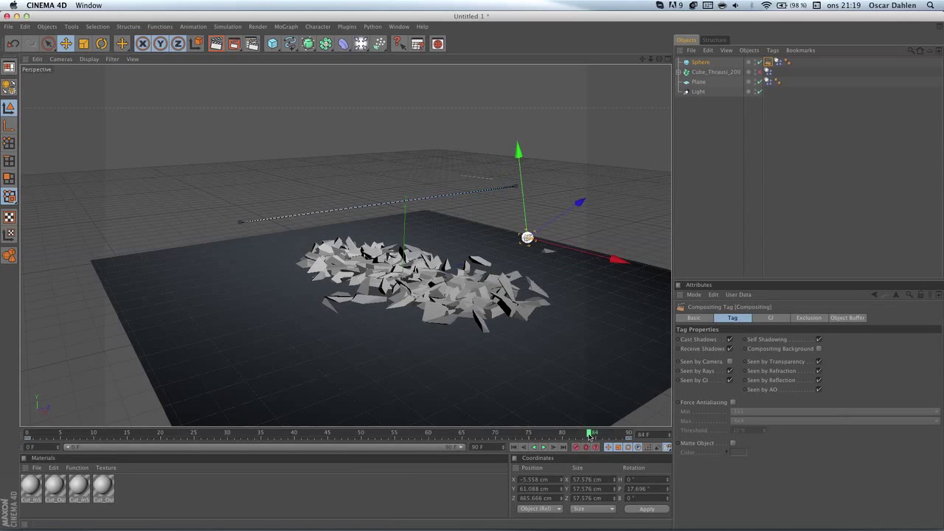
{"action": "left_click_drag", "start_coordinate": [590, 433], "coordinate": [27, 433]}
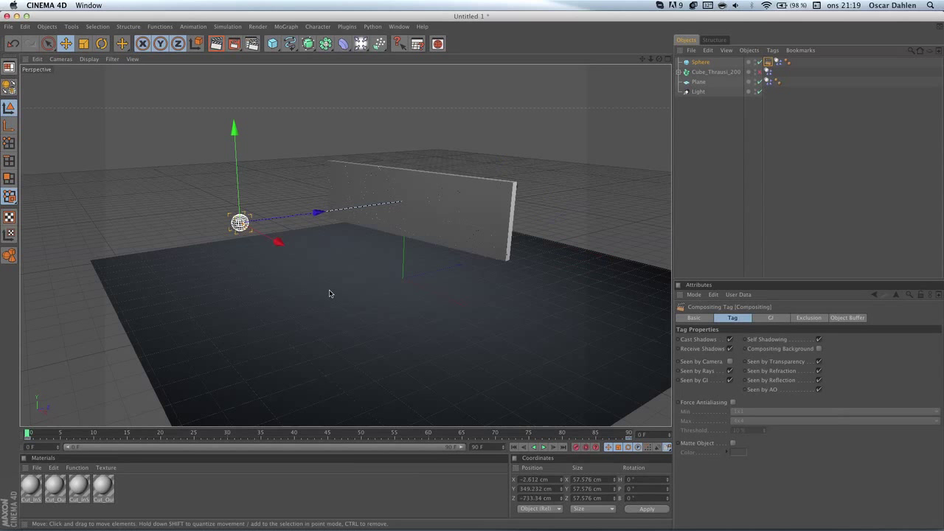